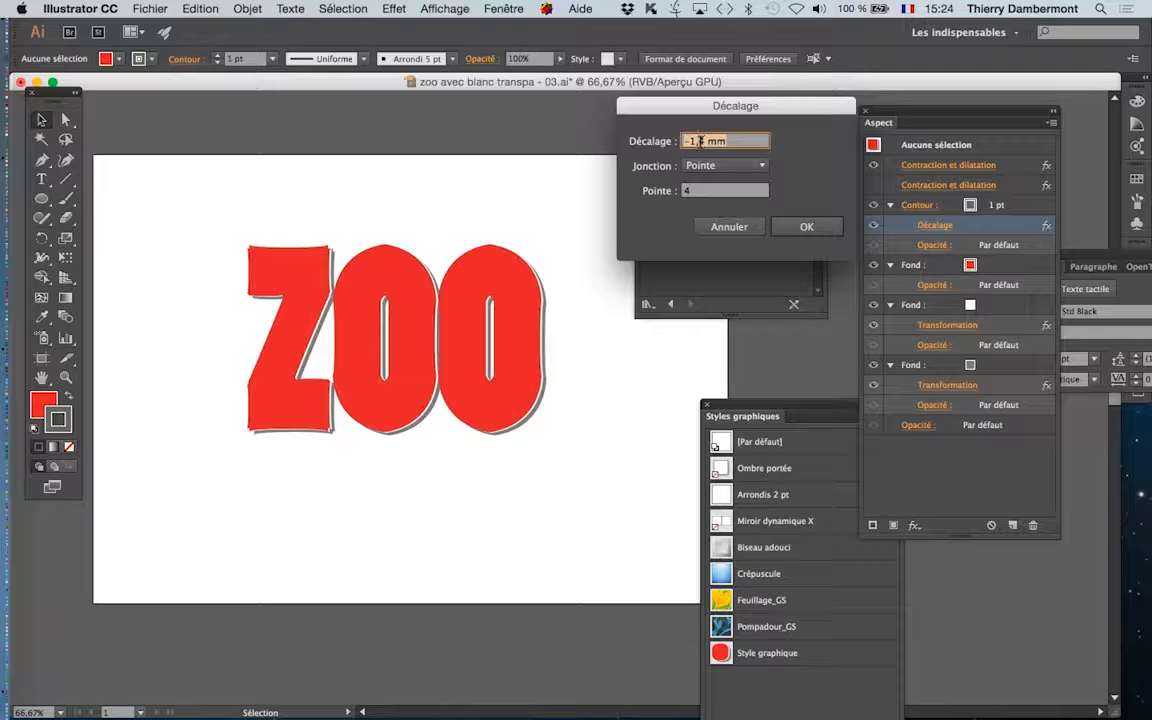
# With nothing selected, set the Décalage effect on the default appearance's stroke to -10 mm, after trying -5 mm
pyautogui.write('-5')
pyautogui.press('Tab')
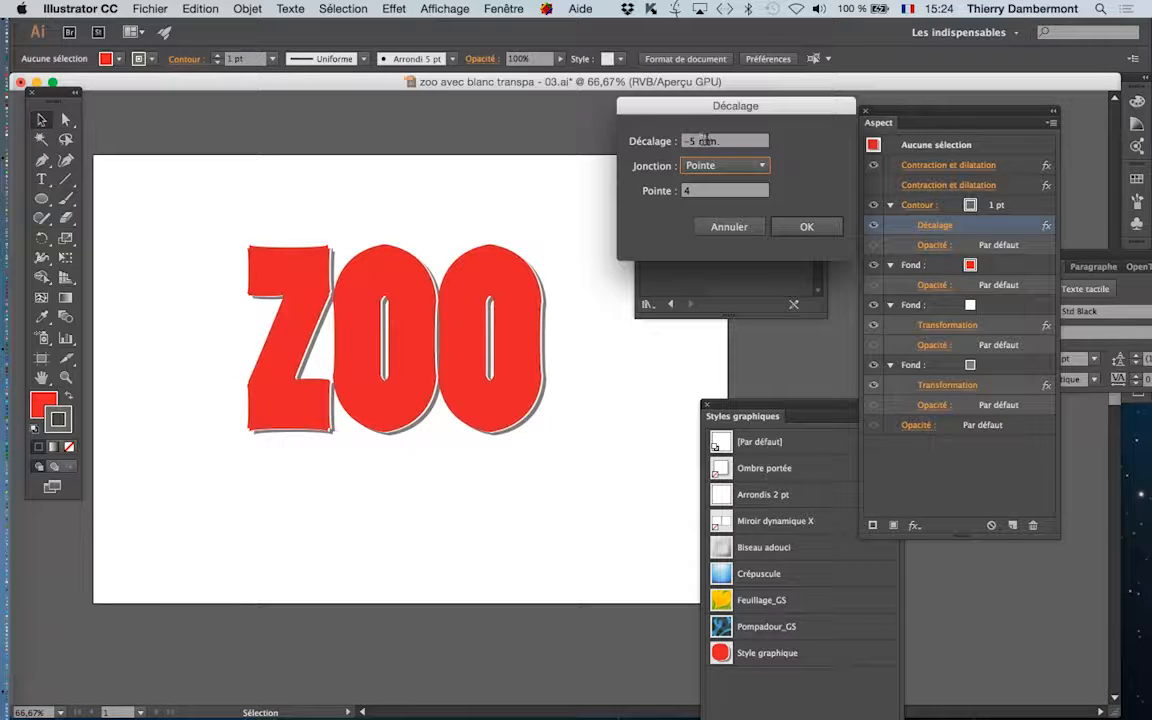
pyautogui.moveTo(736, 141); pyautogui.dragTo(667, 141)
pyautogui.write('-10')
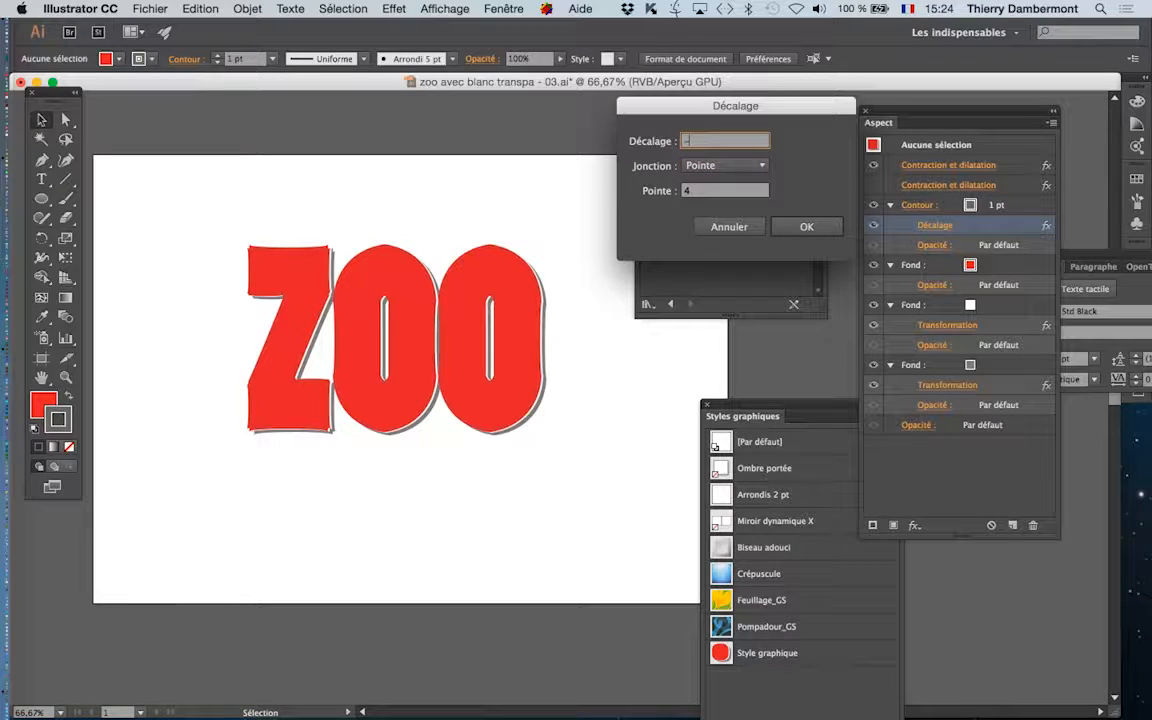
pyautogui.press('Tab')
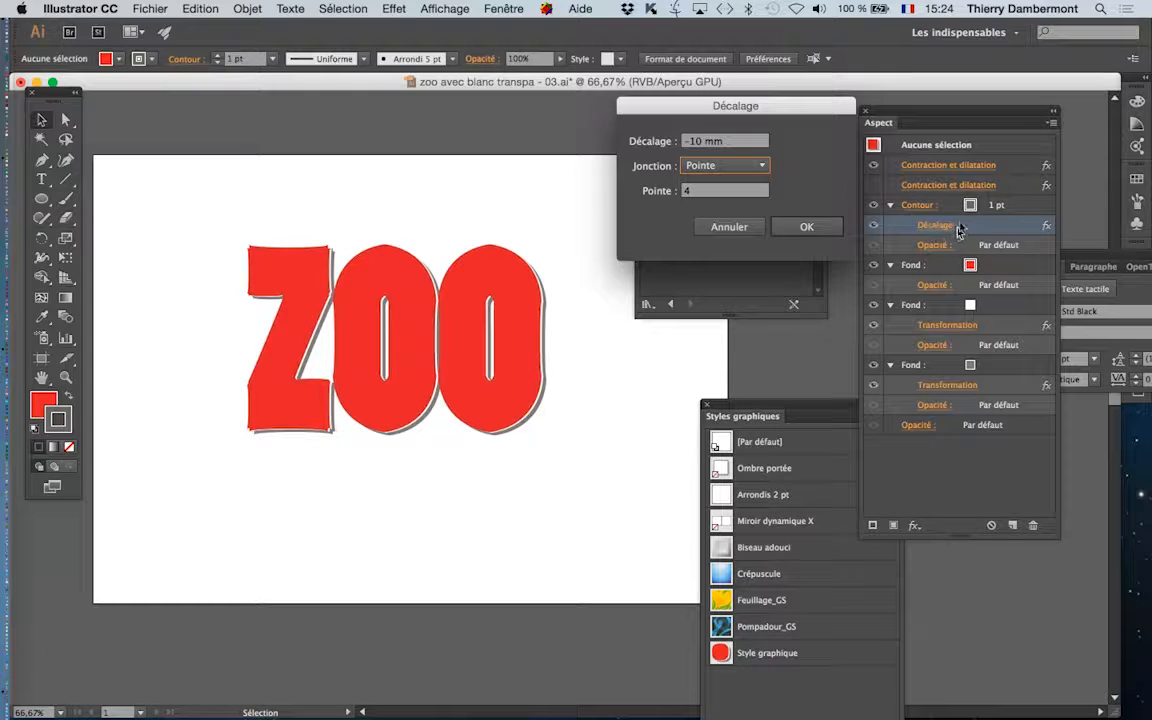
pyautogui.click(812, 228)
# With nothing selected, color the default appearance's stroke white and raise its weight to 4 pt
pyautogui.click(977, 207)
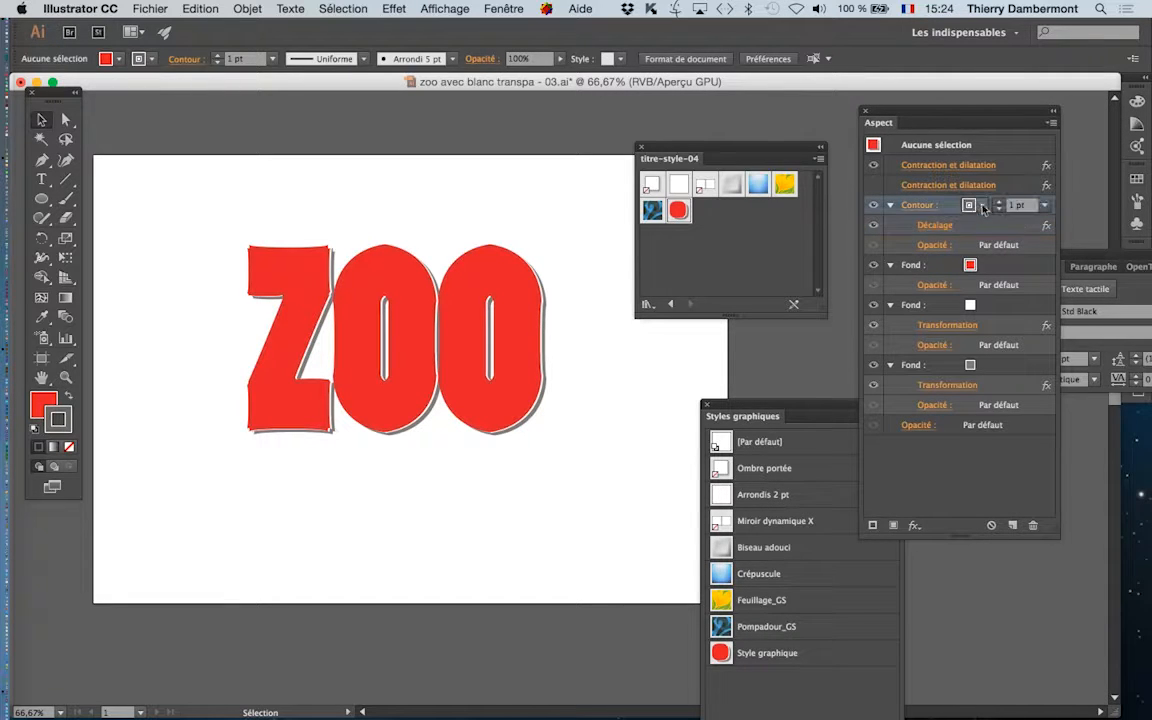
pyautogui.click(982, 208)
pyautogui.click(834, 236)
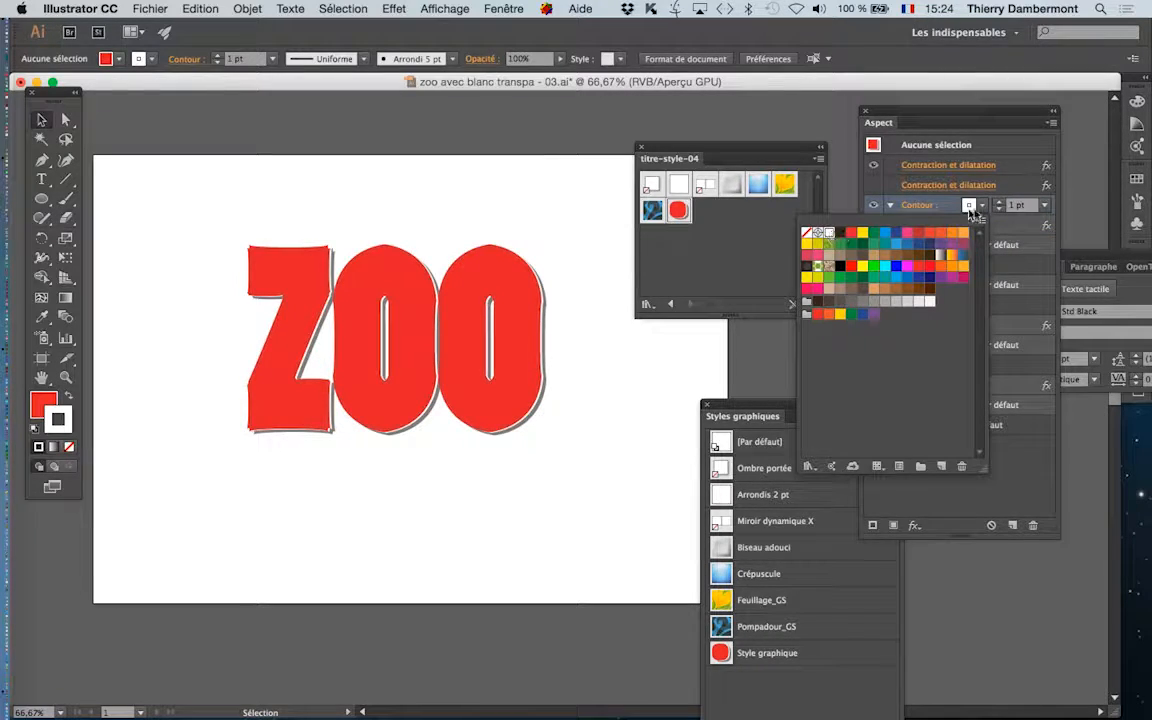
pyautogui.click(1000, 205)
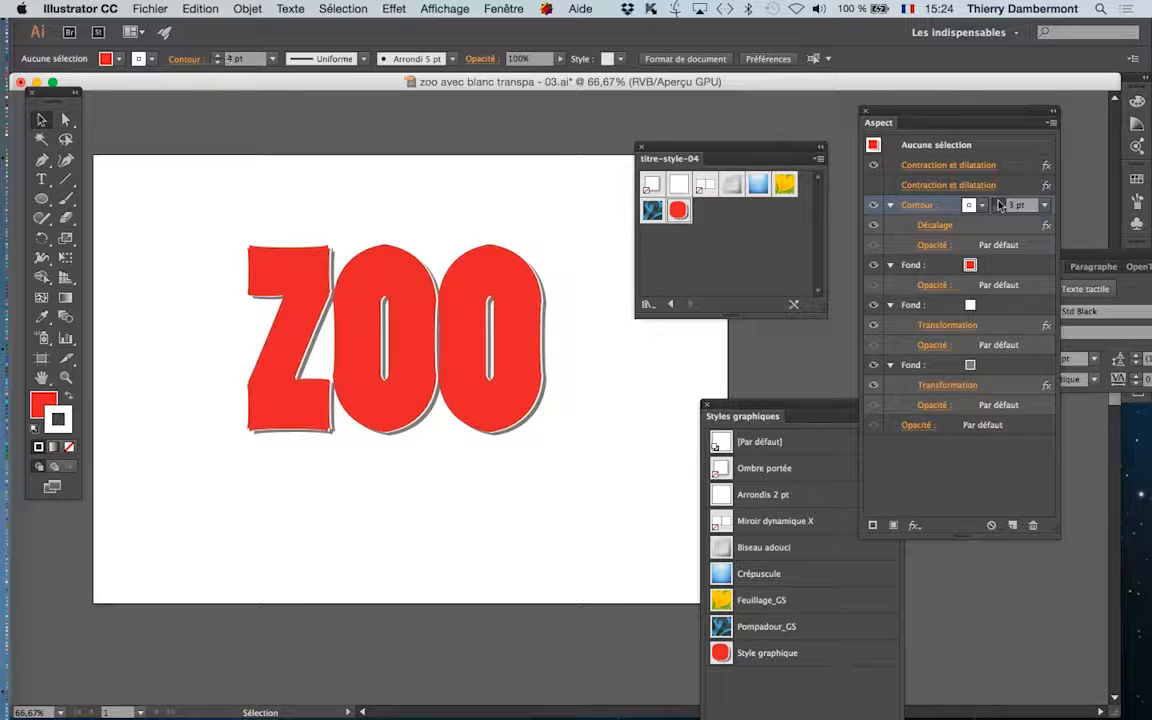
# Select the ZOO text and increase the weight of its stroke to 4 pt
pyautogui.click(506, 435)
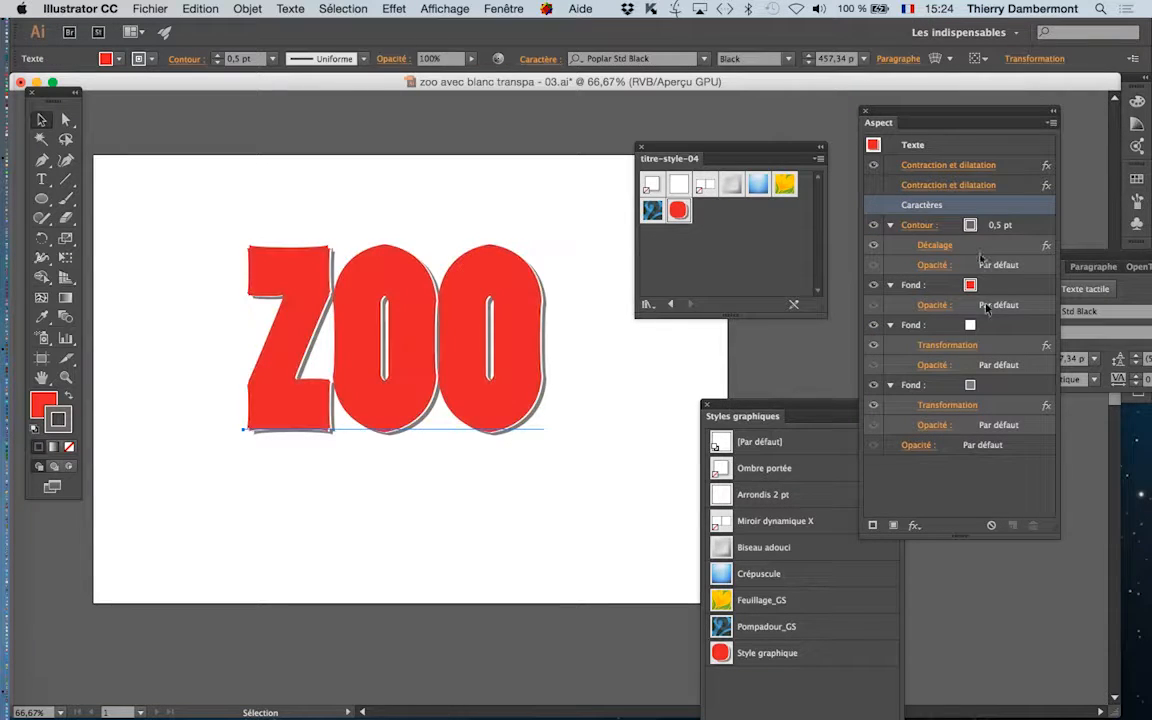
pyautogui.click(990, 228)
pyautogui.click(999, 223)
pyautogui.click(999, 223)
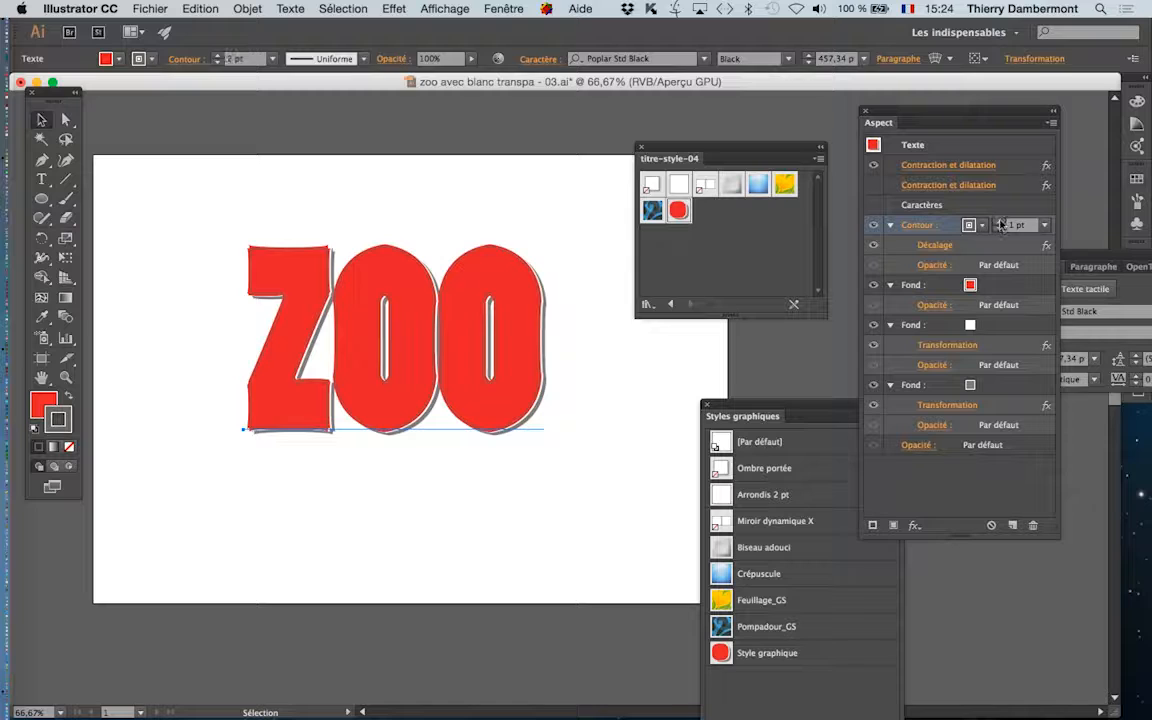
# Set the Décalage effect on the ZOO text's stroke to -4 mm with preview enabled, after trying -10 mm
pyautogui.click(938, 247)
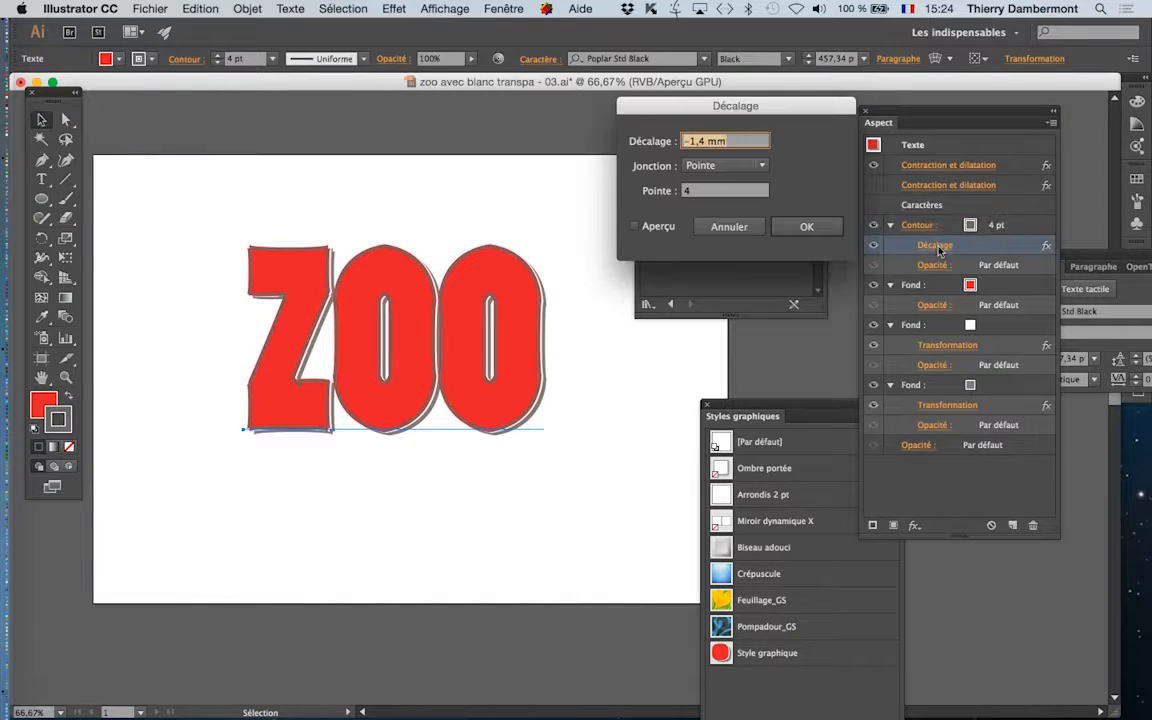
pyautogui.click(636, 226)
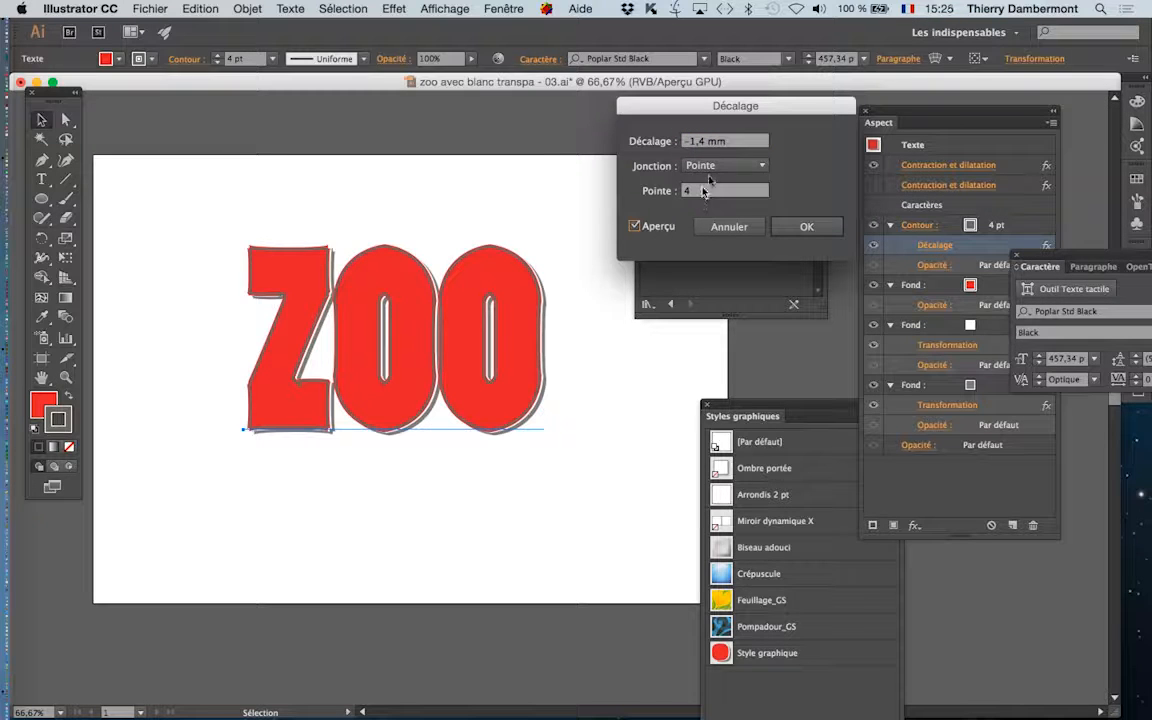
pyautogui.doubleClick(723, 141)
pyautogui.write('-10')
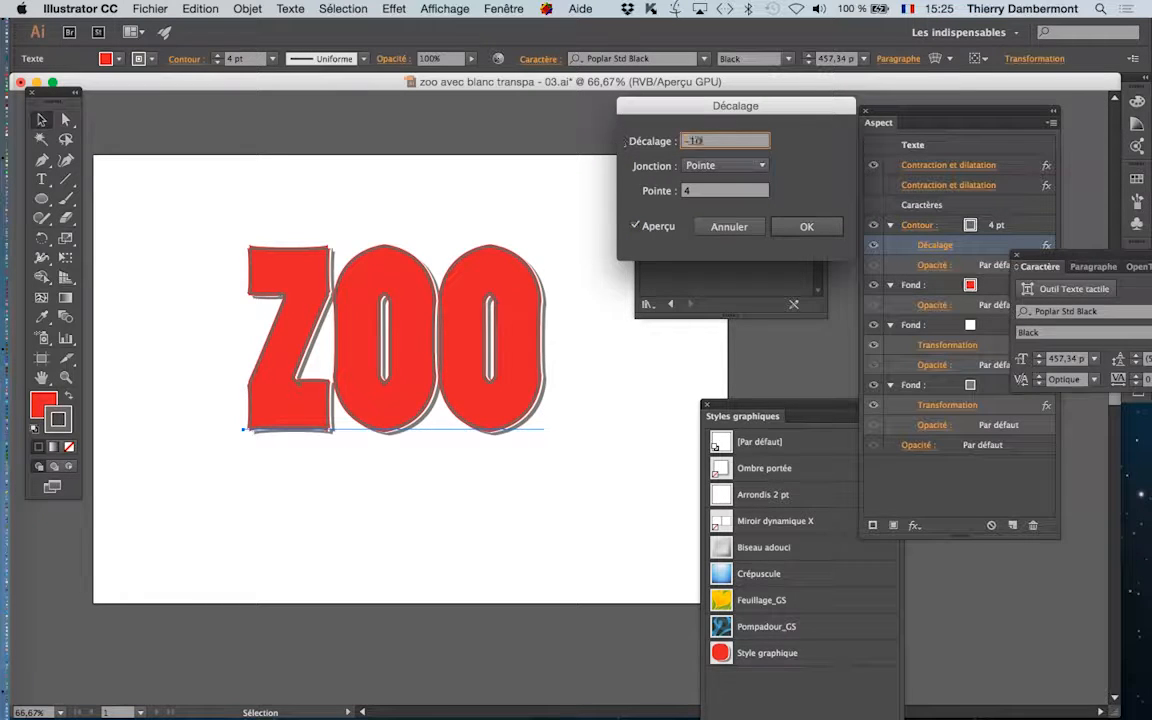
pyautogui.press('Tab')
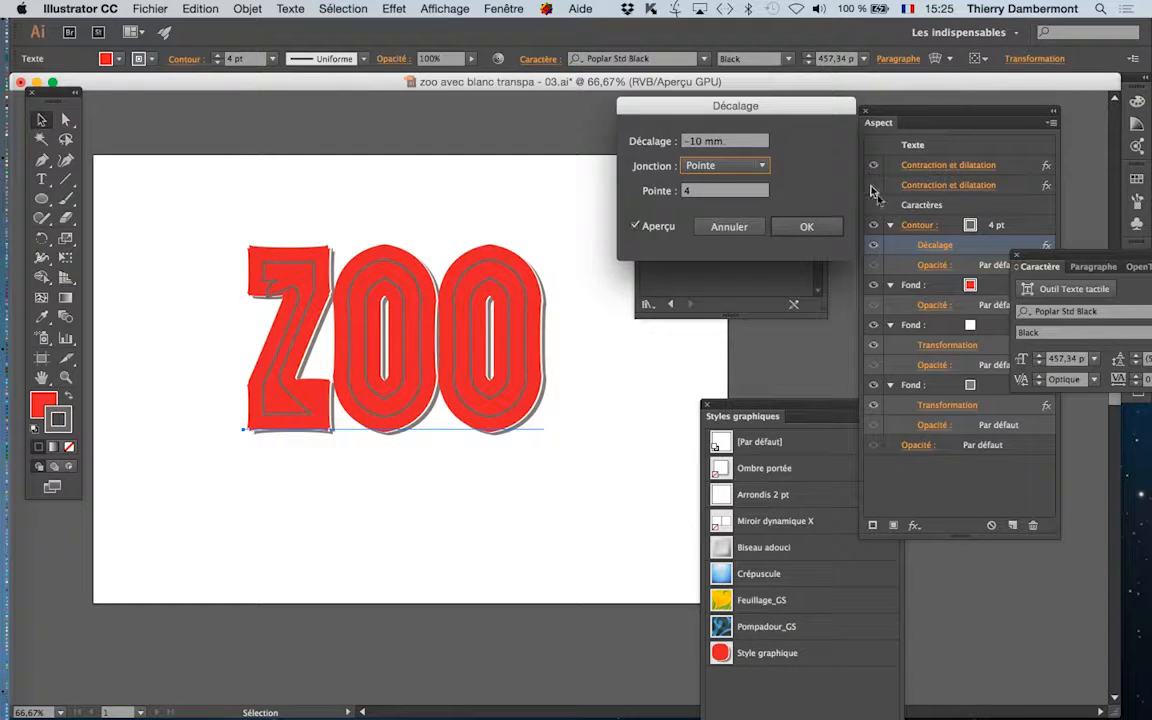
pyautogui.moveTo(751, 146); pyautogui.dragTo(630, 136)
pyautogui.write('-4')
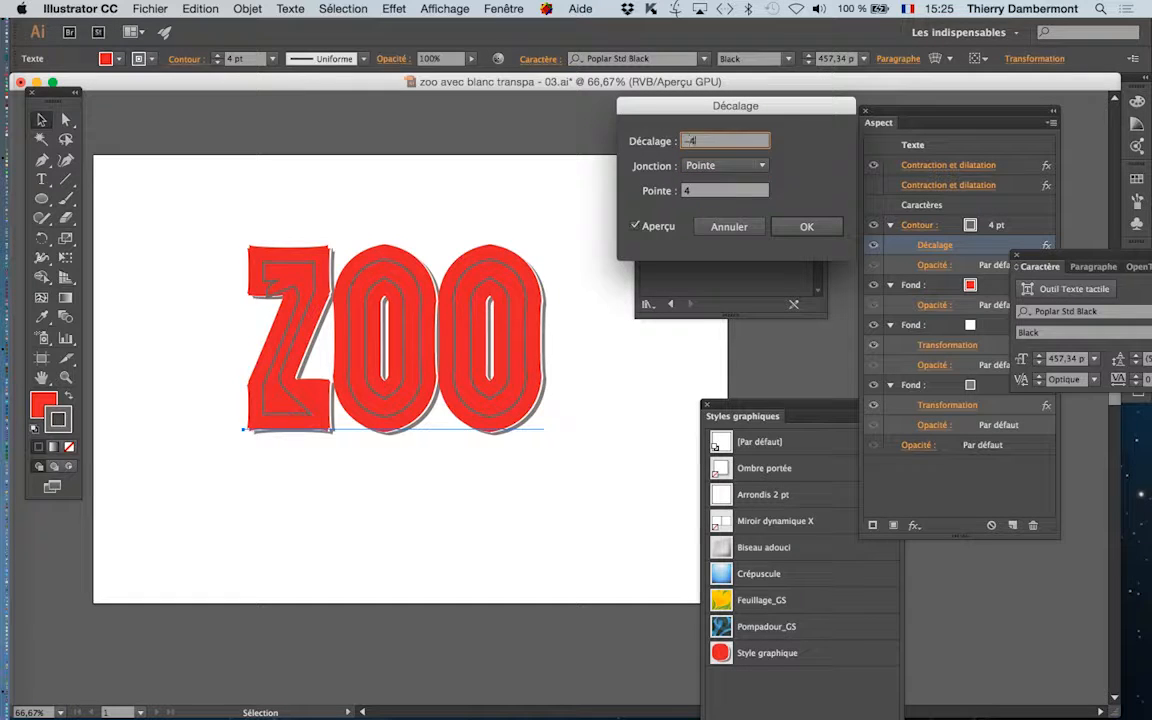
pyautogui.press('Tab')
pyautogui.click(808, 227)
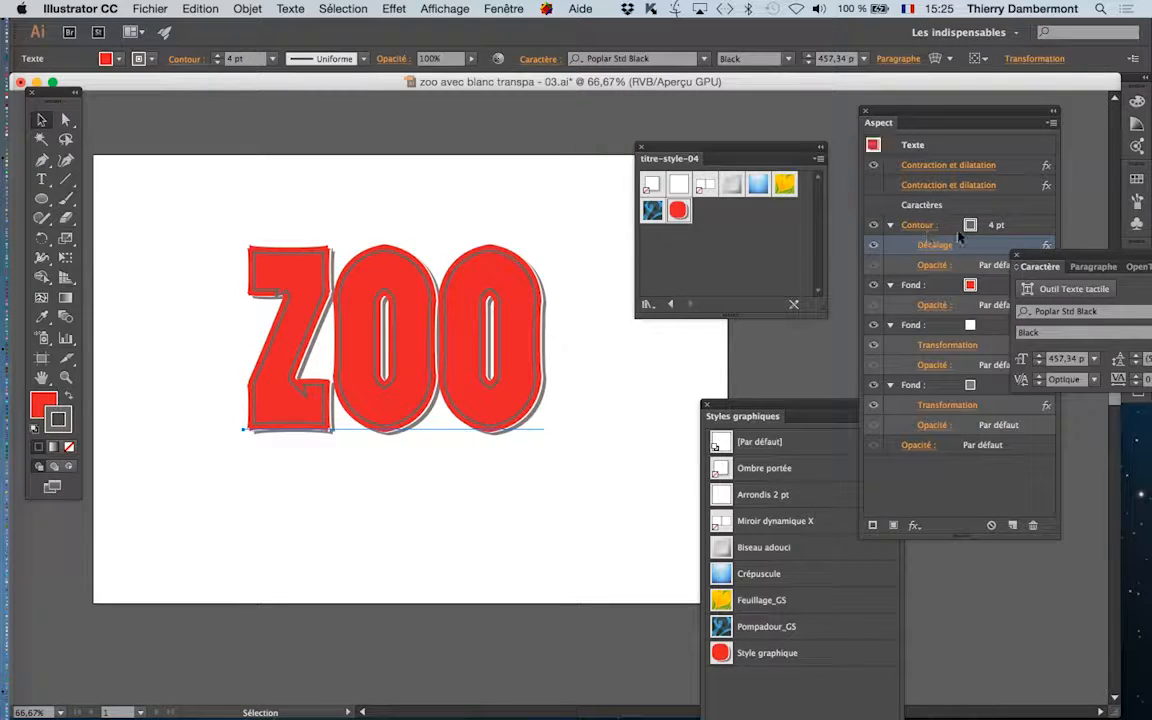
# Color the ZOO text's stroke white
pyautogui.click(968, 225)
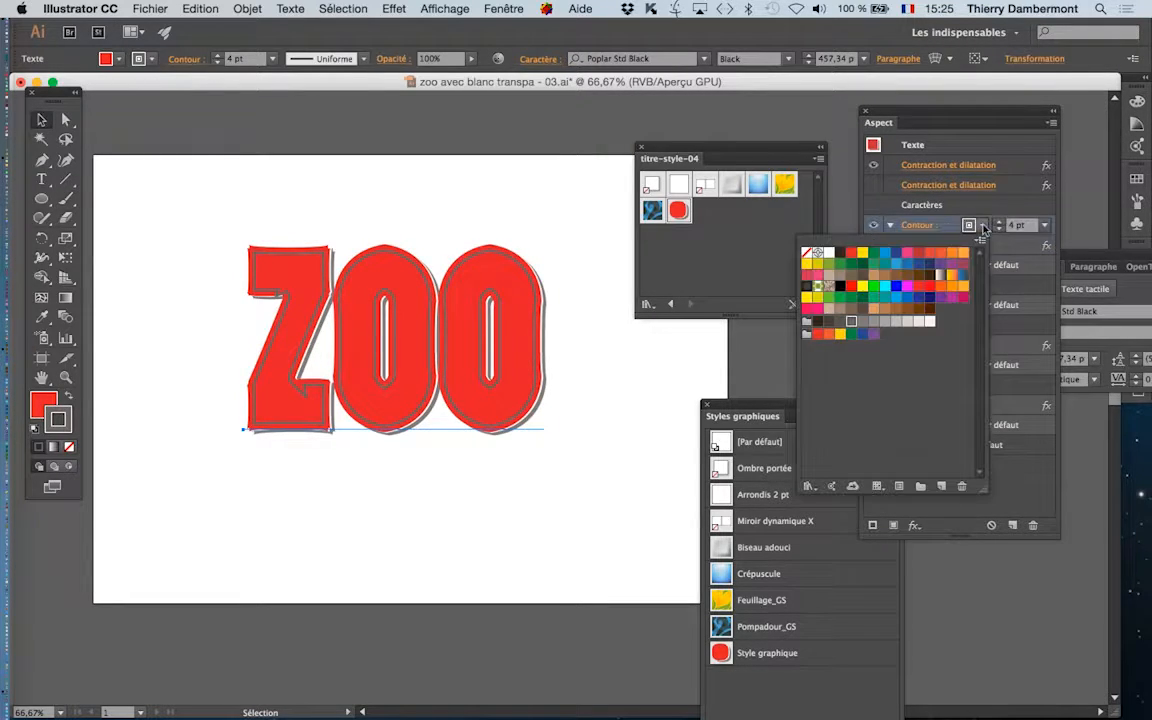
pyautogui.click(829, 253)
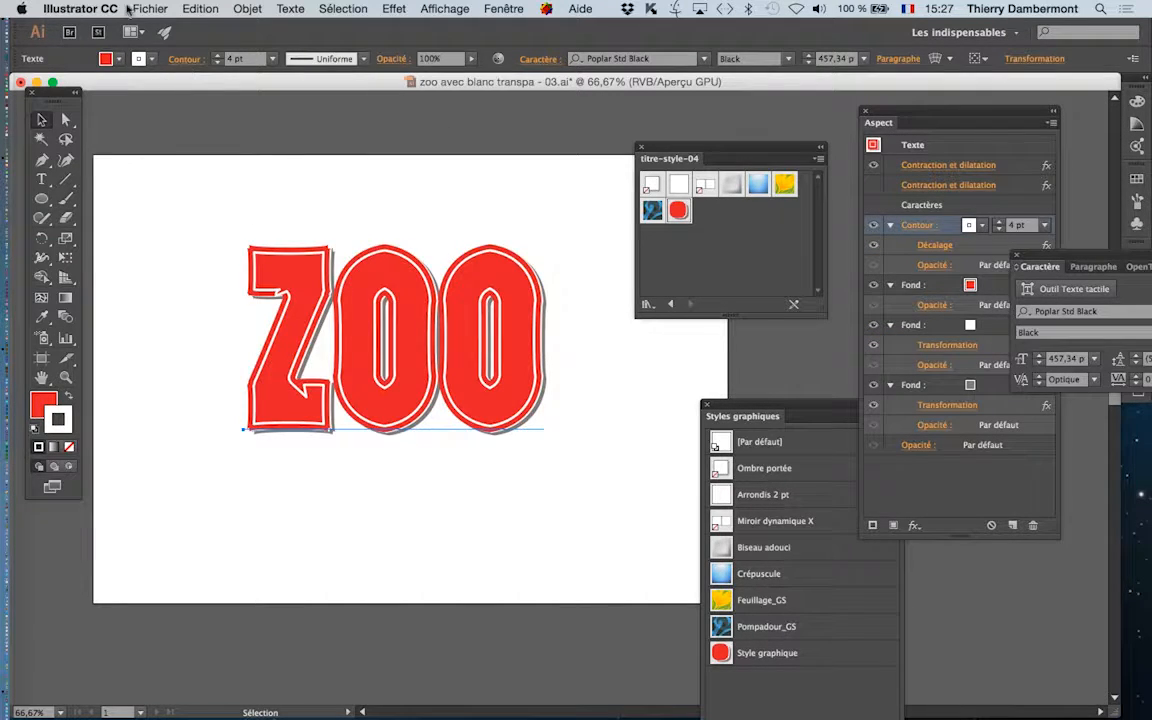
pyautogui.click(142, 8)
pyautogui.click(140, 8)
# Move the toolbox clear of the window edge and draw a large rectangle covering the ZOO lettering
pyautogui.moveTo(53, 100); pyautogui.dragTo(88, 123)
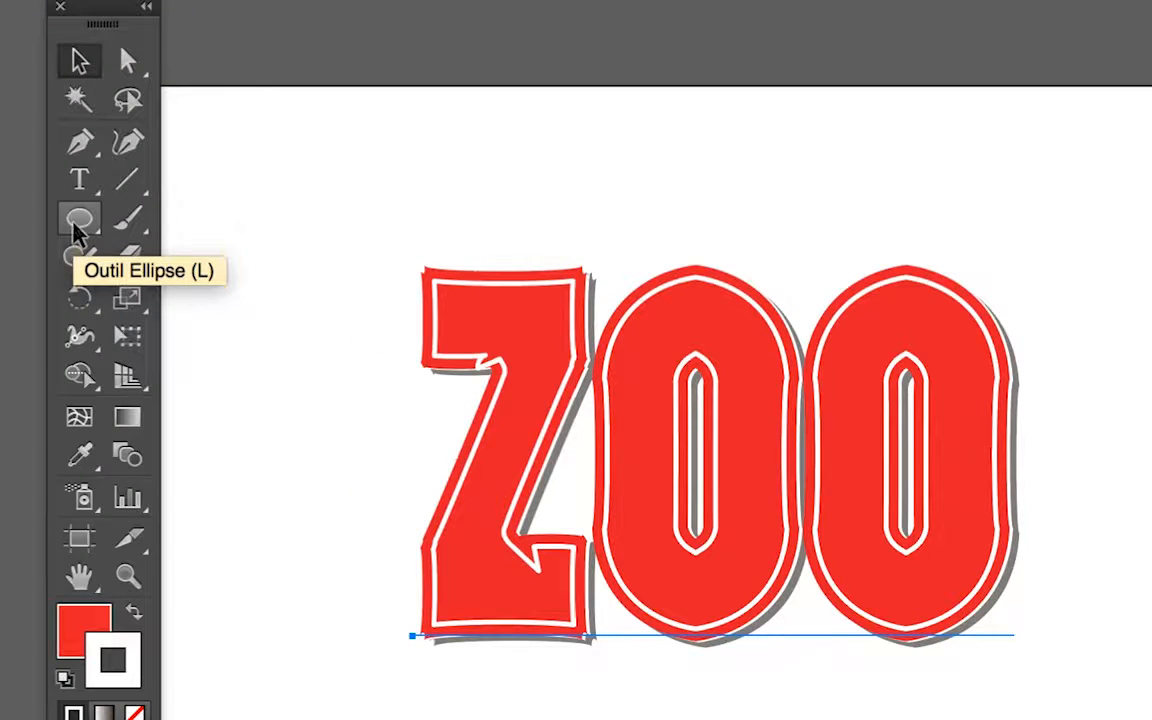
pyautogui.click(78, 222)
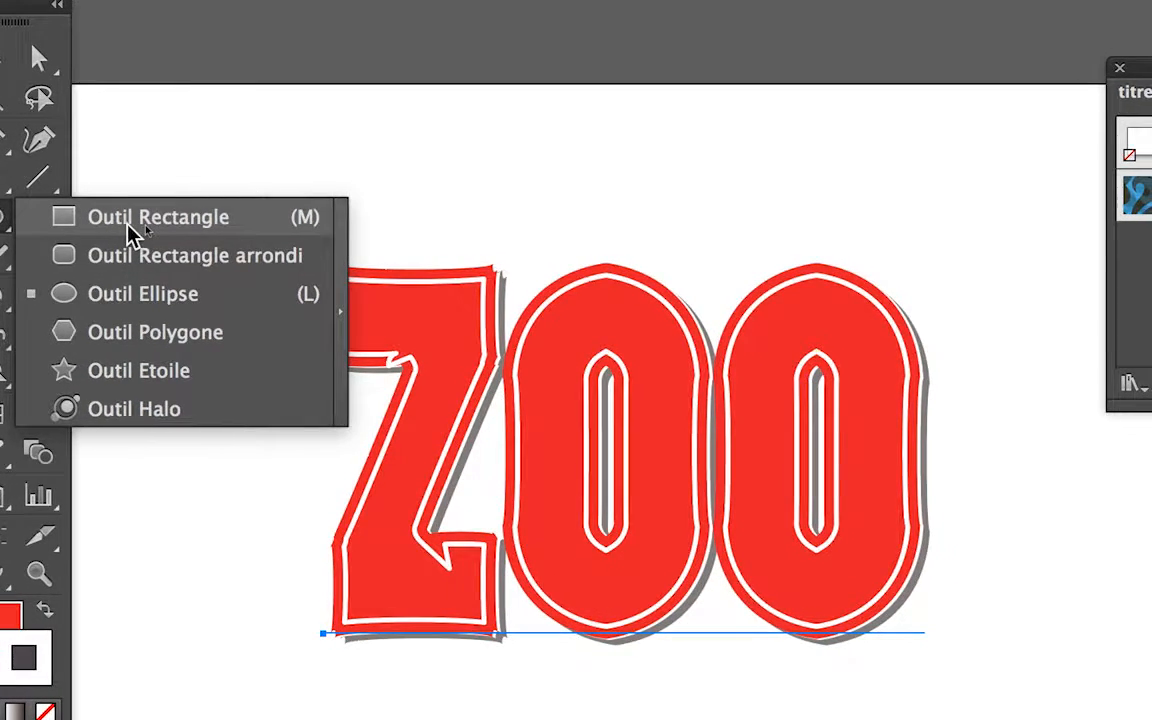
pyautogui.click(130, 231)
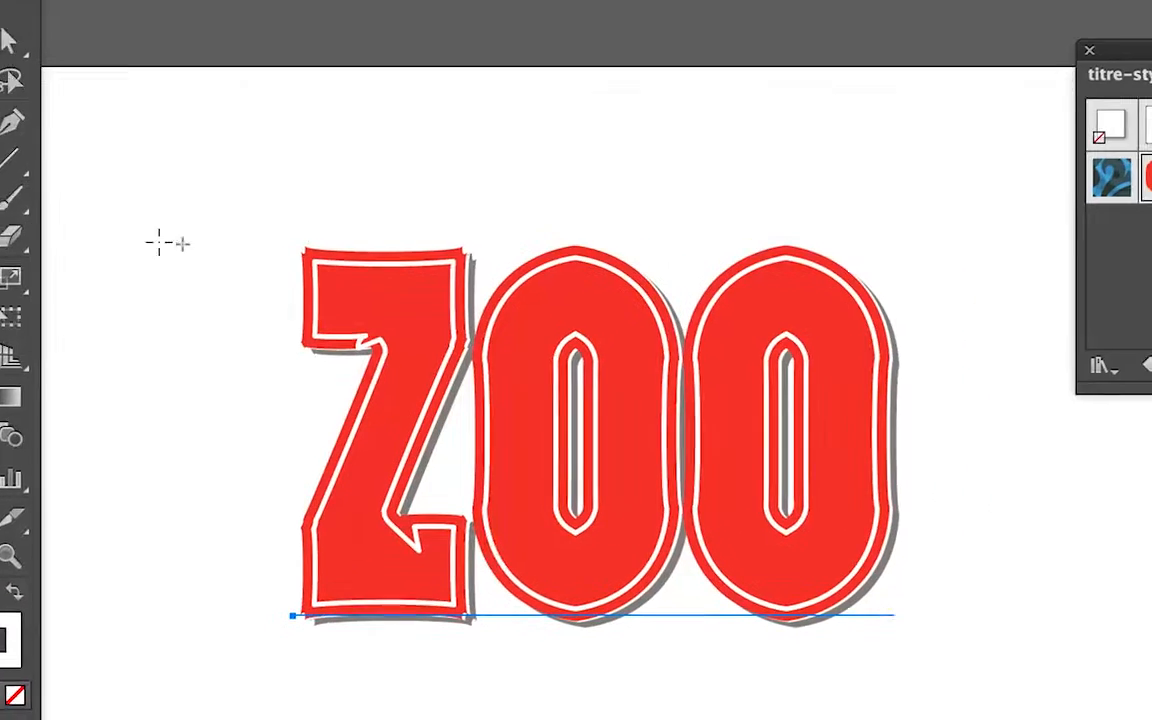
pyautogui.moveTo(203, 186); pyautogui.dragTo(1057, 719)
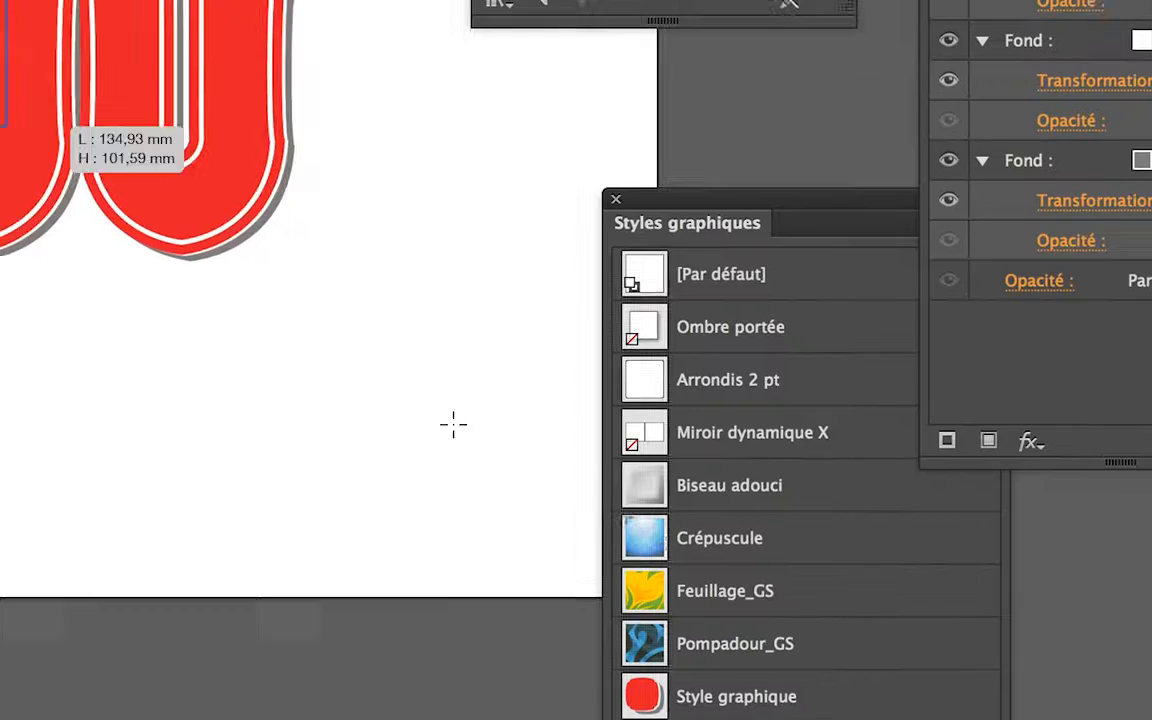
pyautogui.moveTo(453, 425); pyautogui.dragTo(424, 399)
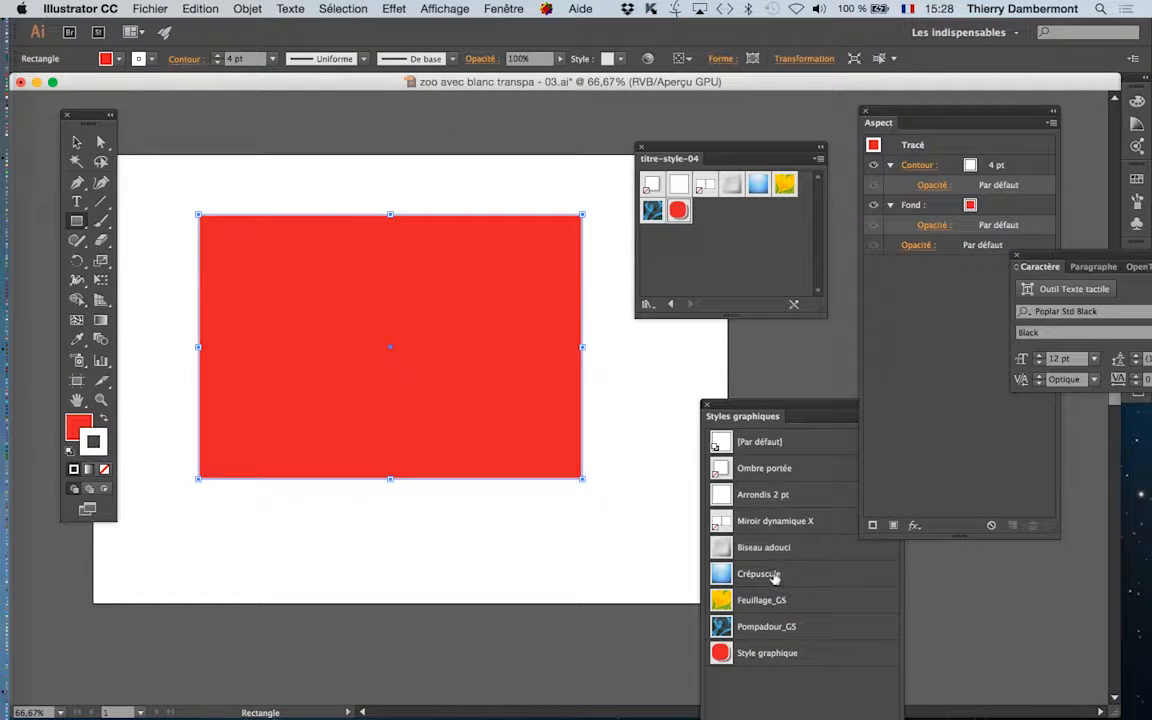
# Bring the Styles graphiques panel fully into view and load the Boutons et transformations style library
pyautogui.moveTo(743, 407); pyautogui.dragTo(645, 112)
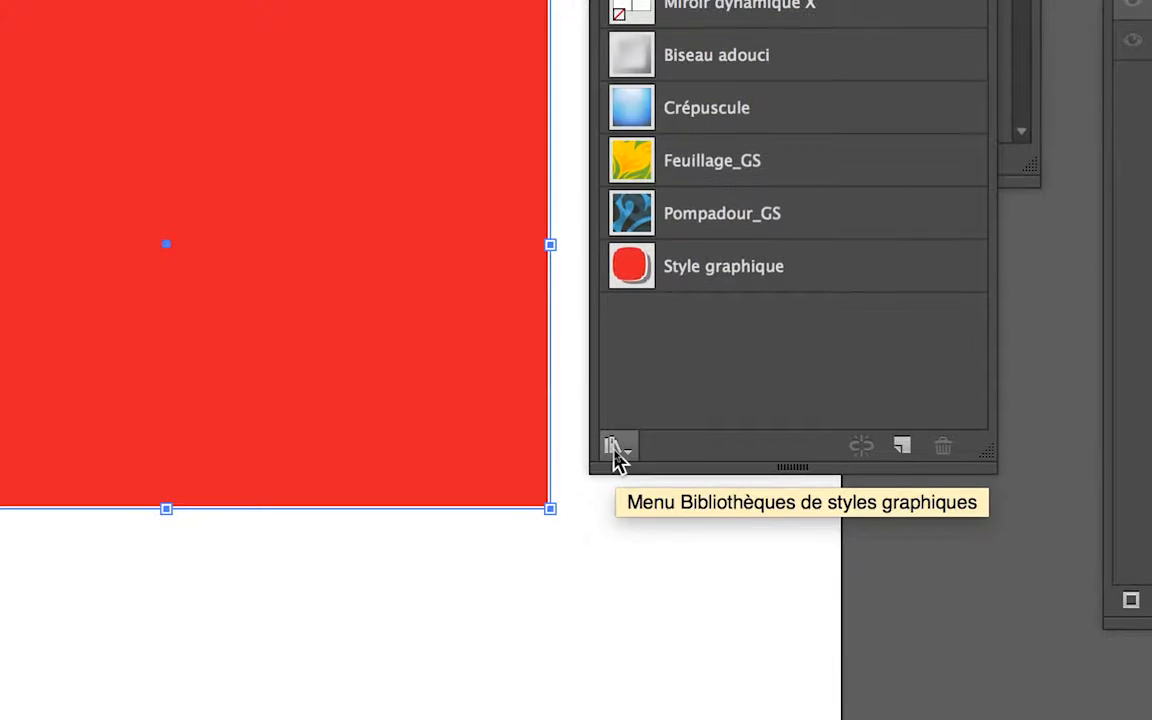
pyautogui.click(616, 455)
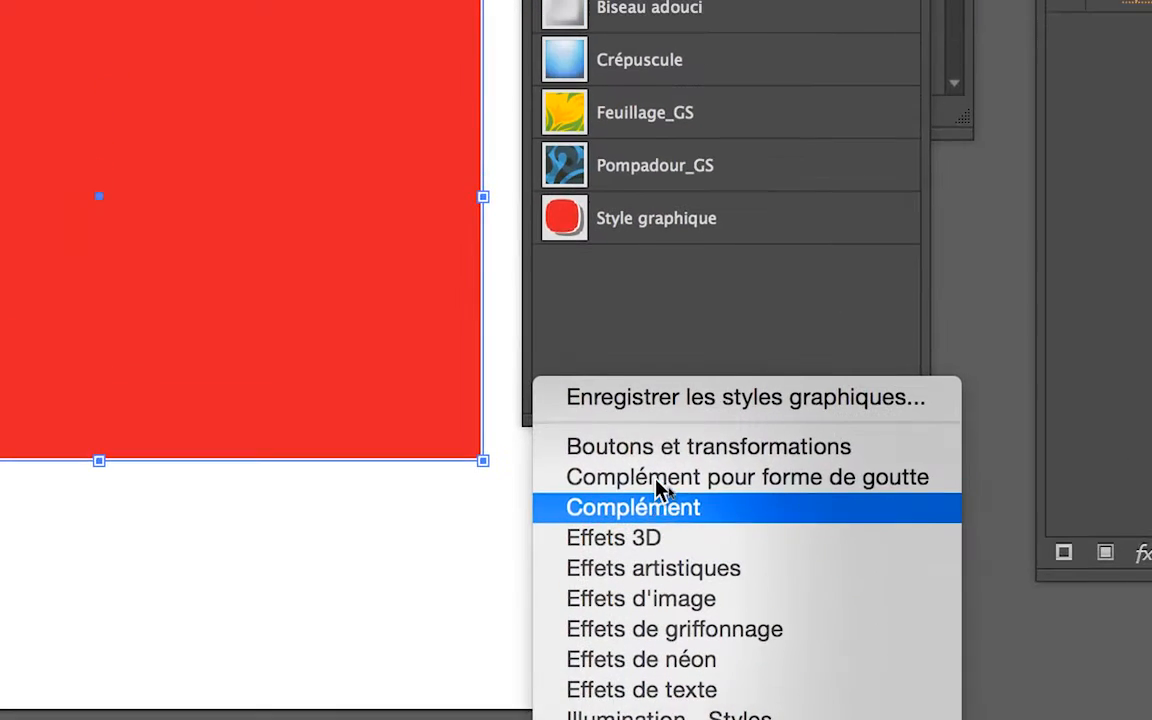
pyautogui.click(659, 468)
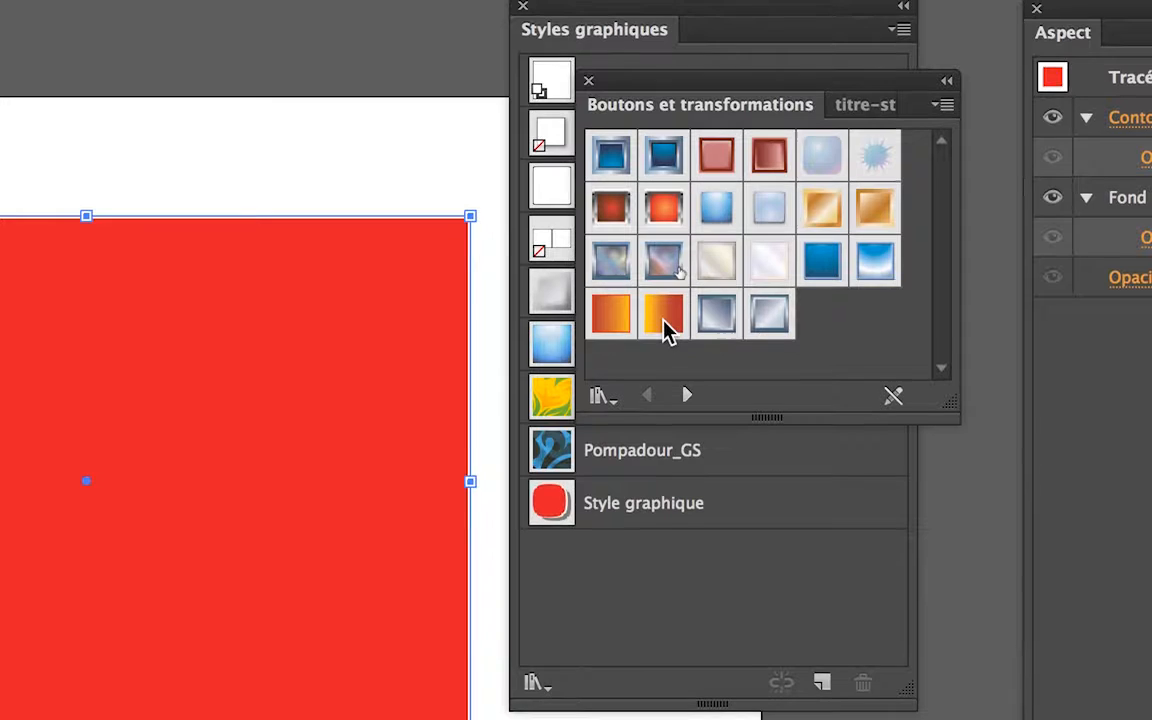
# Try the Volutes rouges – Enfoncée style on the rectangle and replace it with Bulle vert d'eau – Normal
pyautogui.click(663, 321)
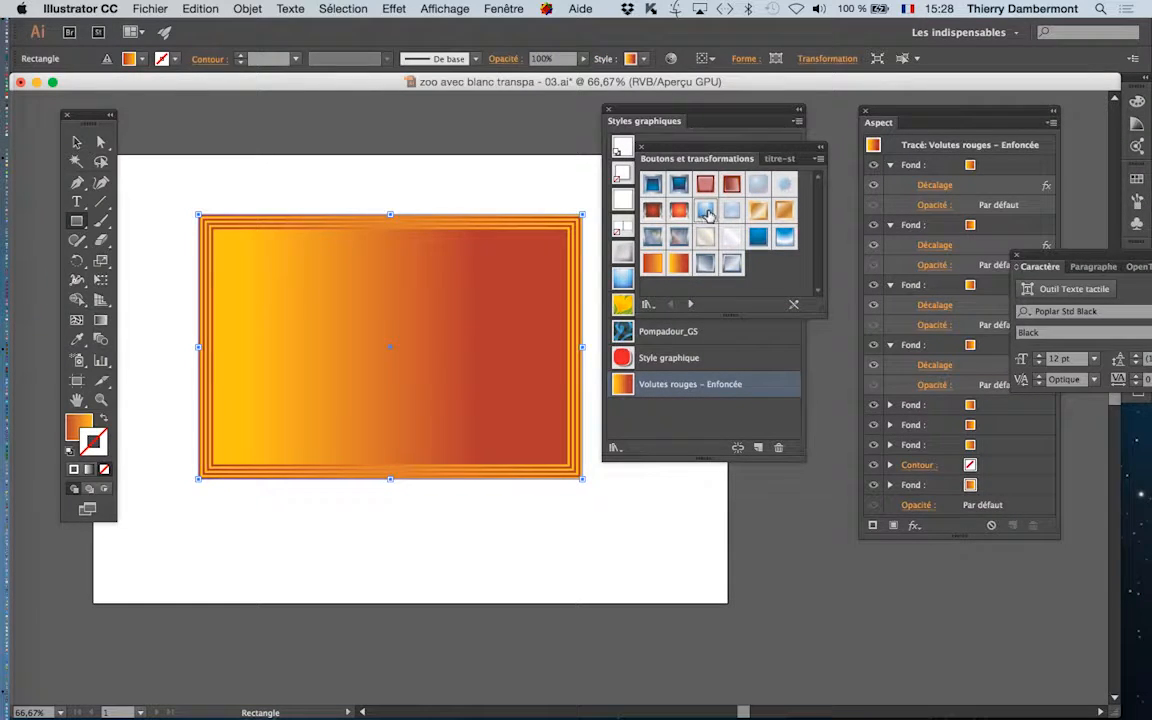
pyautogui.click(721, 214)
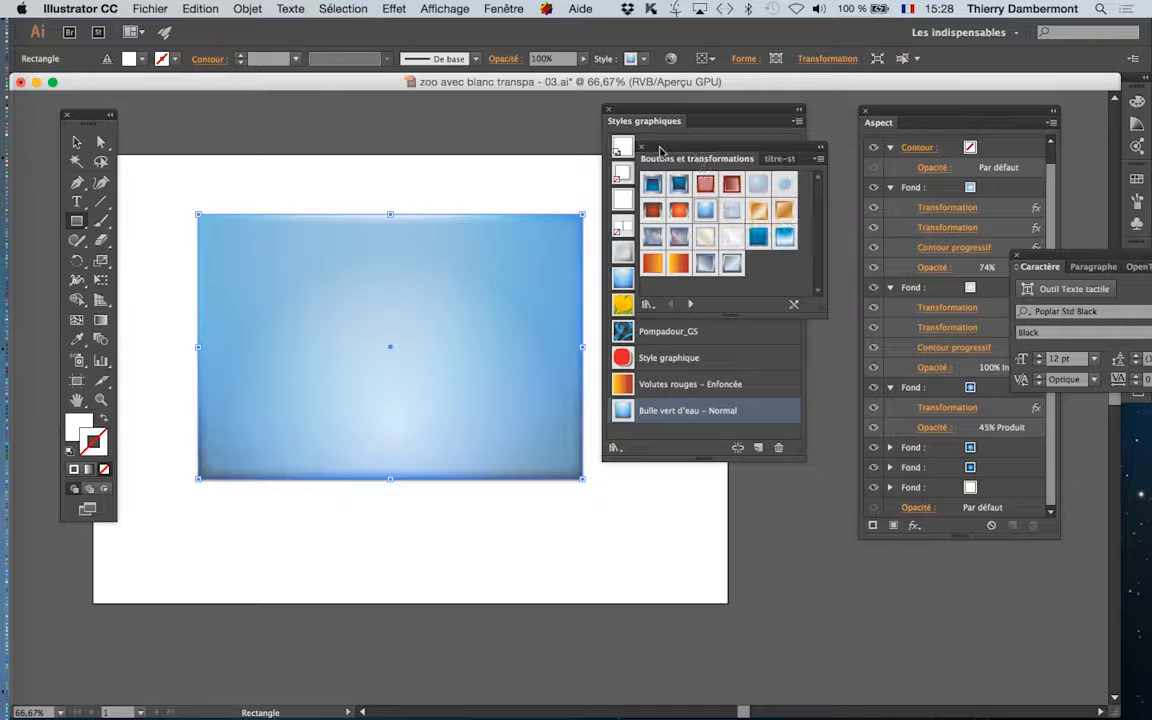
# Rearrange the graphic style panels clear of the rectangle, deselect it, and make the Boutons et transformations panel taller
pyautogui.moveTo(660, 155); pyautogui.dragTo(260, 554)
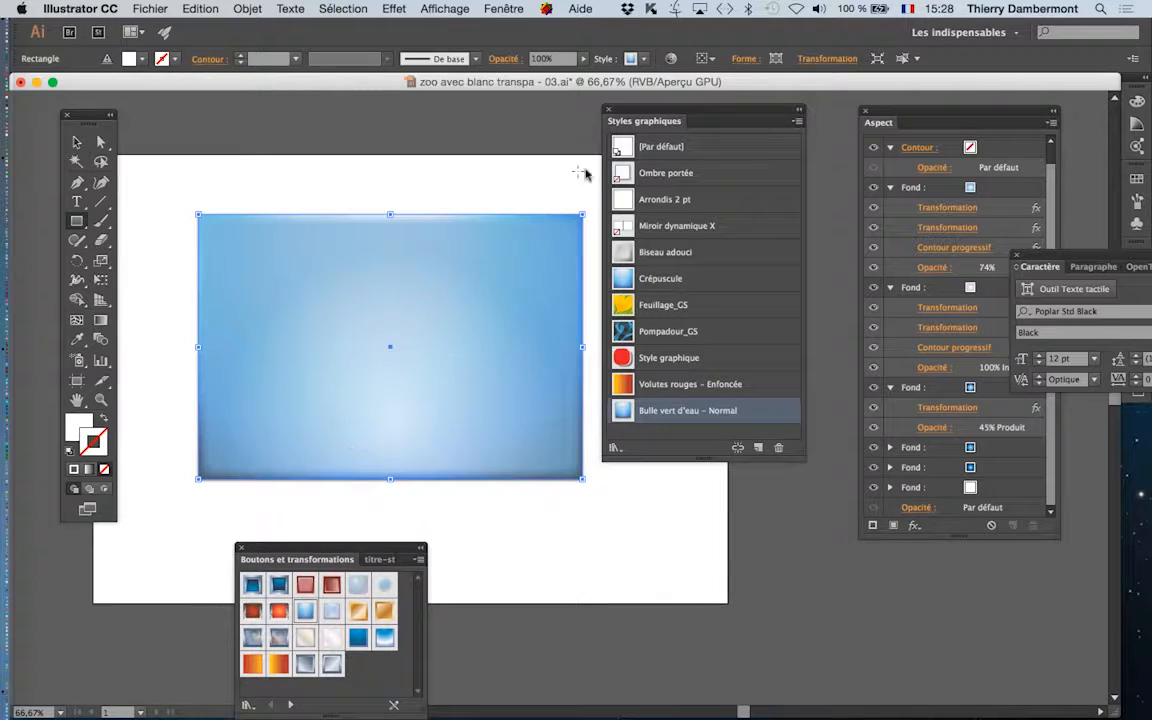
pyautogui.moveTo(631, 111); pyautogui.dragTo(677, 580)
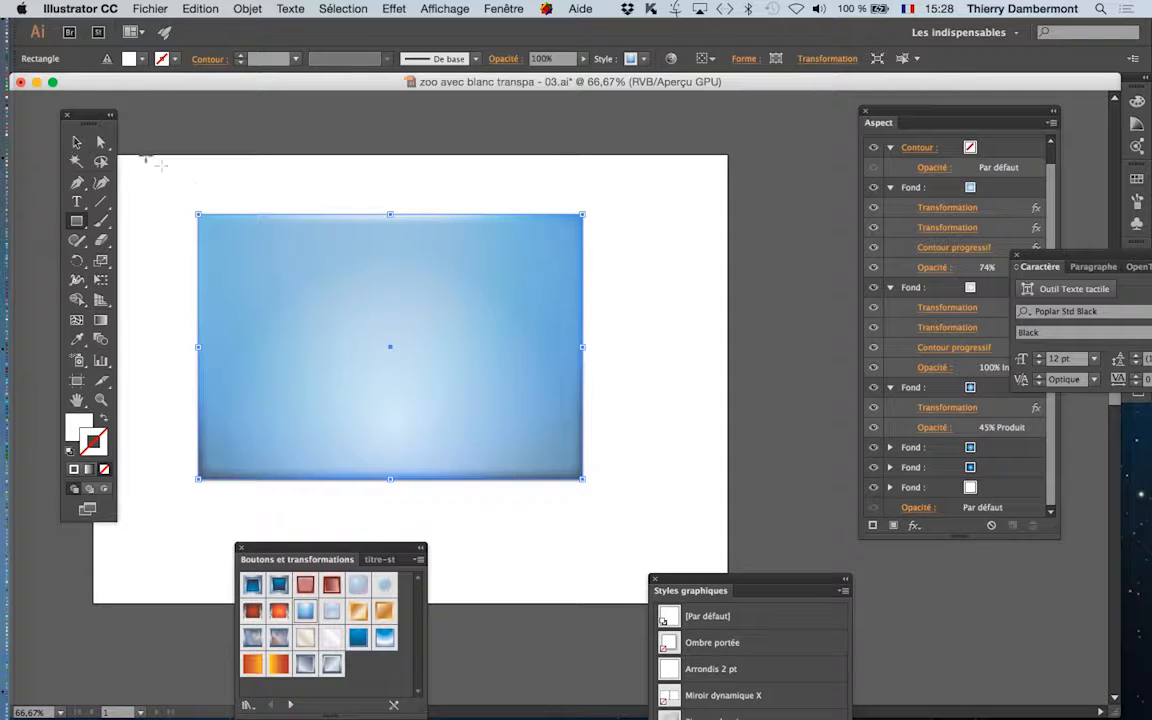
pyautogui.click(77, 142)
pyautogui.click(222, 150)
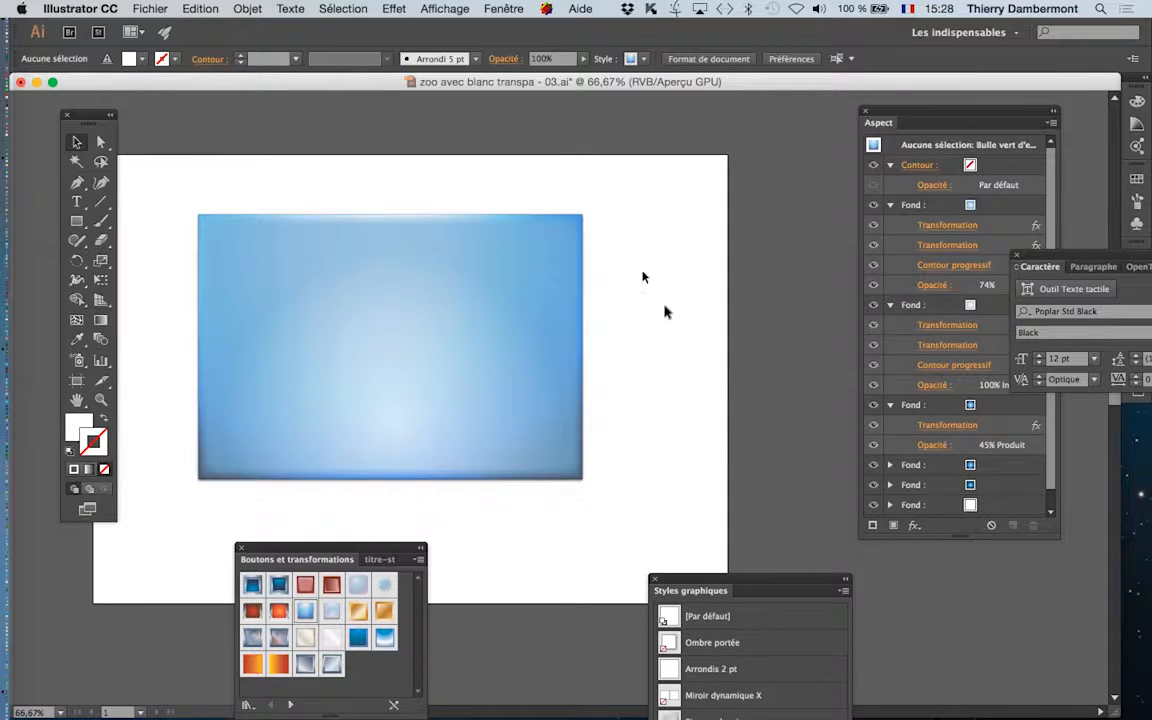
pyautogui.moveTo(378, 552); pyautogui.dragTo(750, 139)
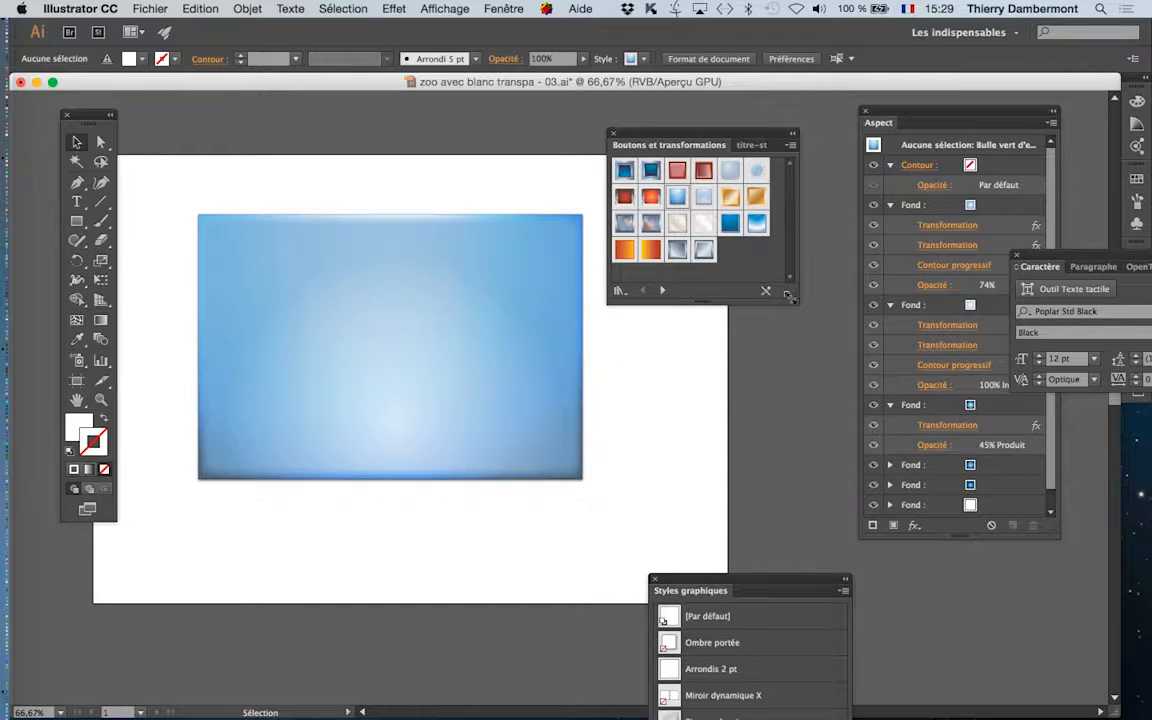
pyautogui.moveTo(788, 296); pyautogui.dragTo(798, 394)
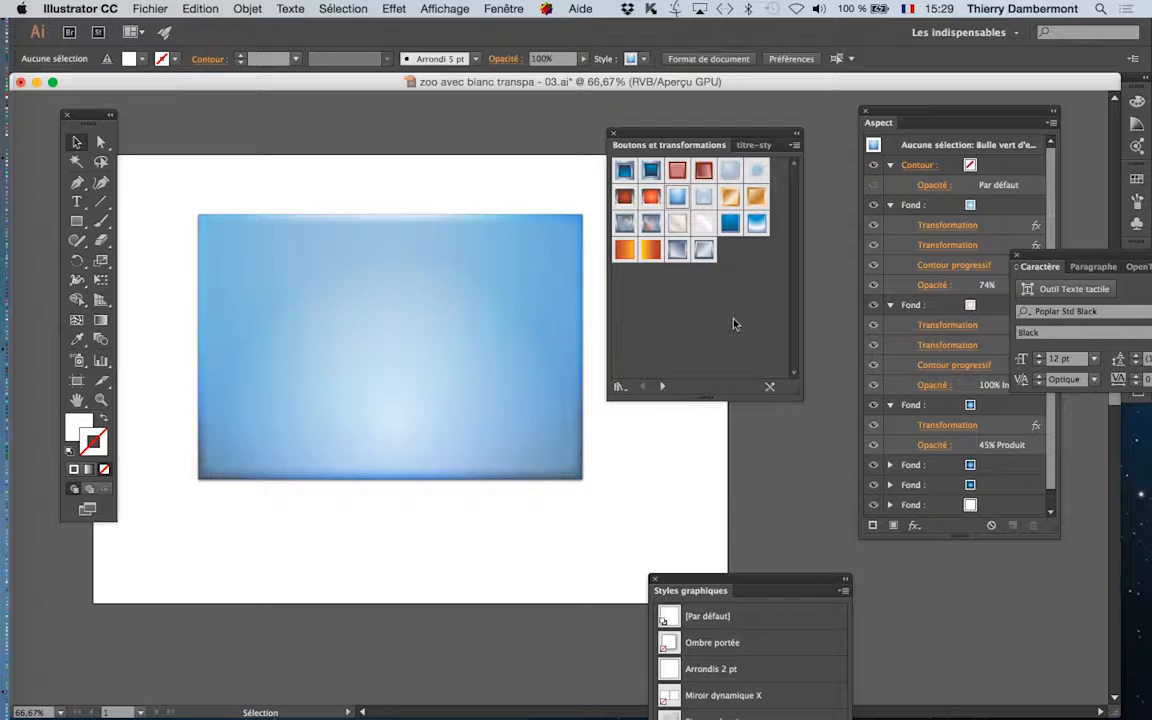
# Apply the Arrondis effect to the blue rectangle with a 20 mm radius and the preview enabled
pyautogui.click(406, 237)
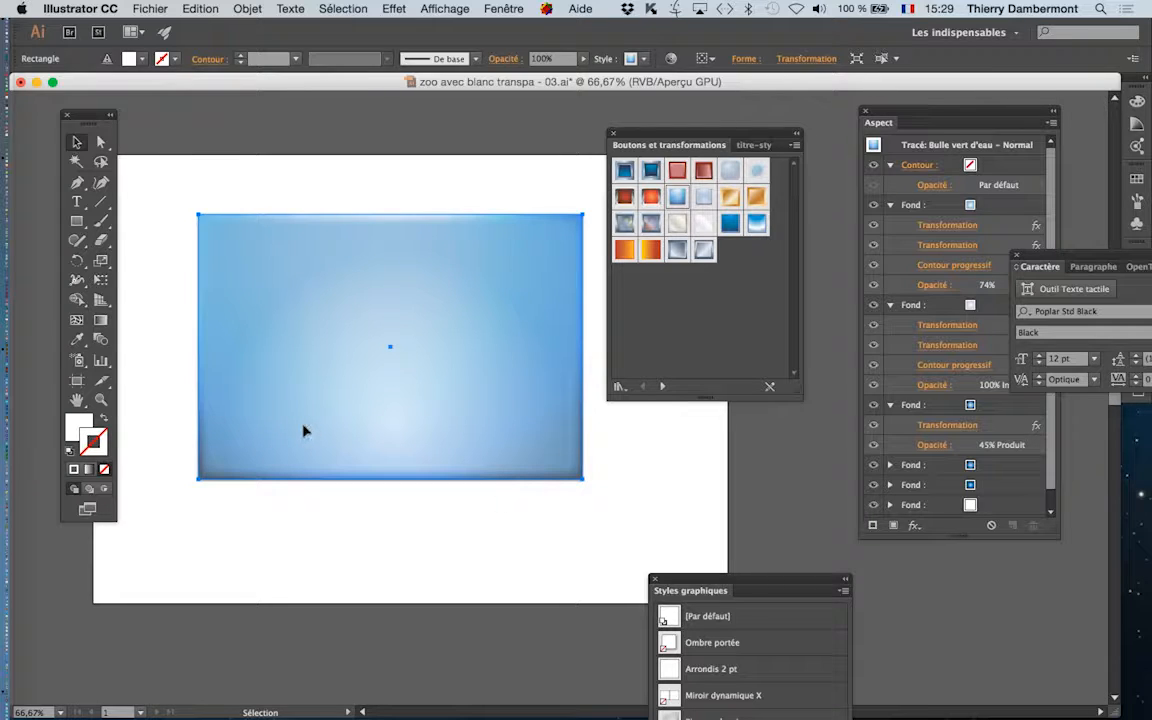
pyautogui.click(394, 8)
pyautogui.moveTo(424, 218)
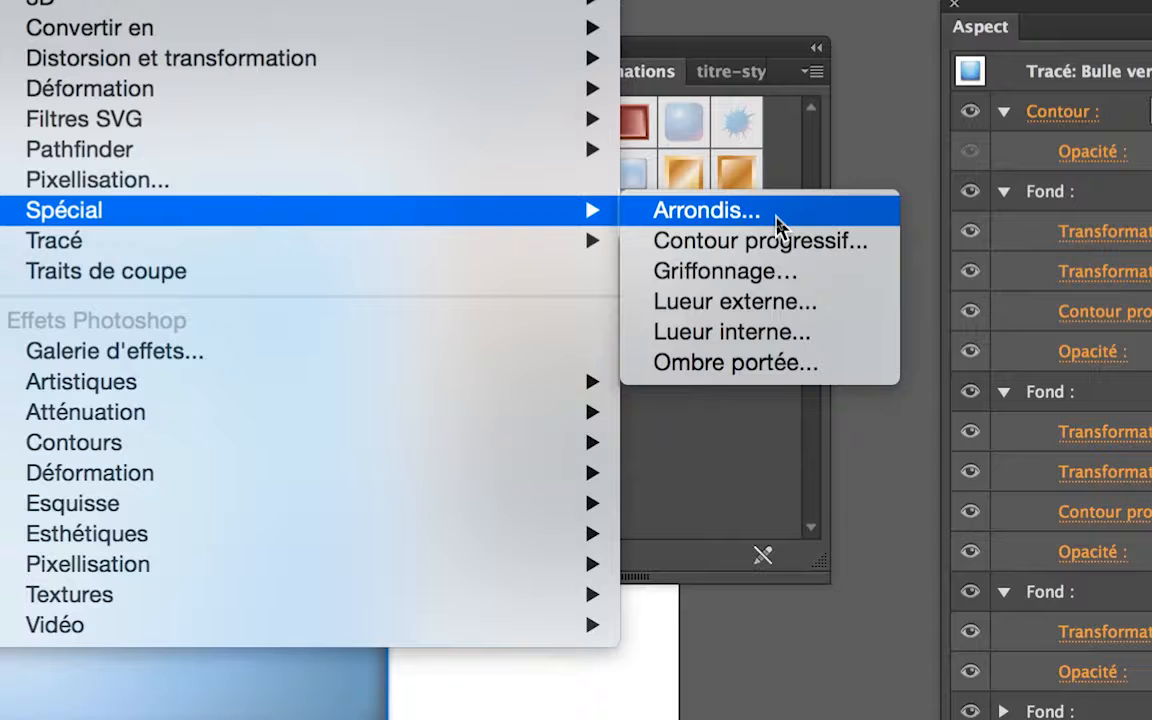
pyautogui.click(777, 217)
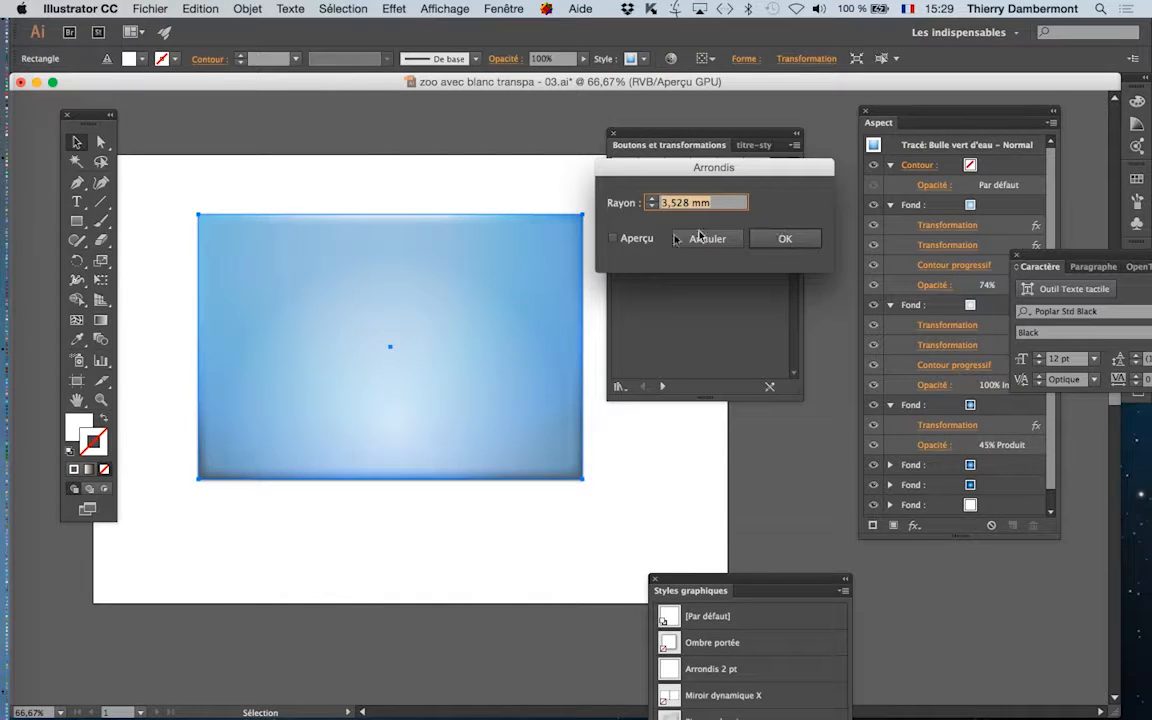
pyautogui.click(615, 241)
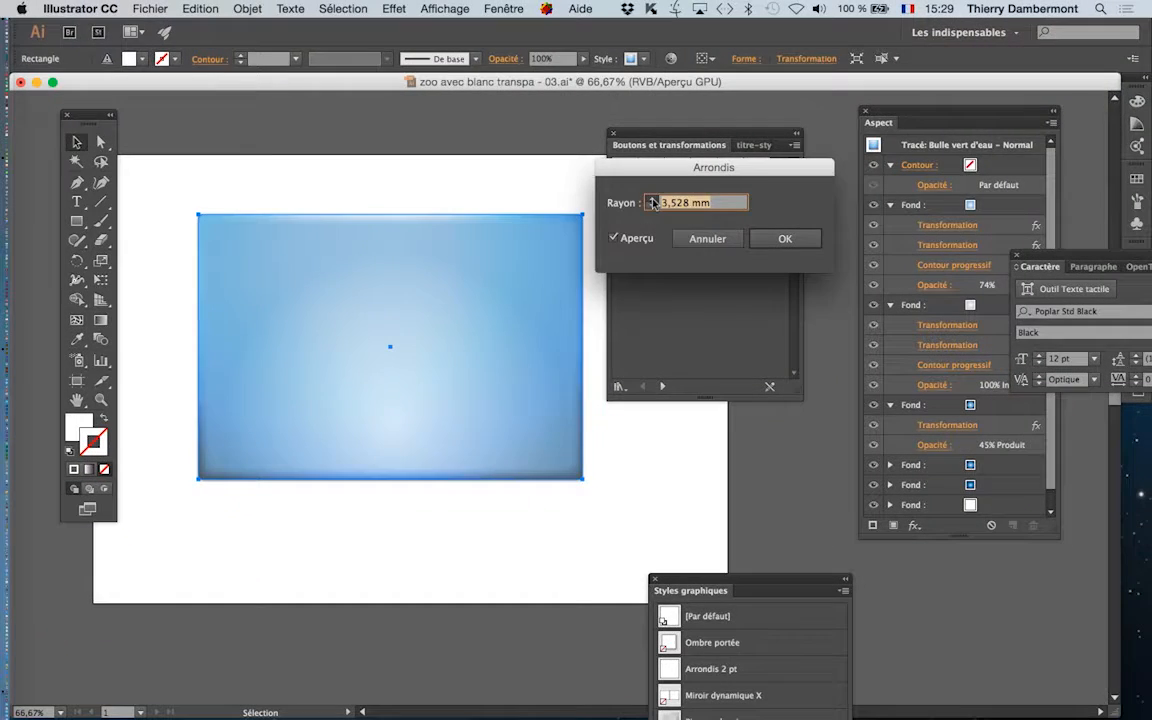
pyautogui.keyDown('shift'); pyautogui.click(652, 200); pyautogui.keyUp('shift')
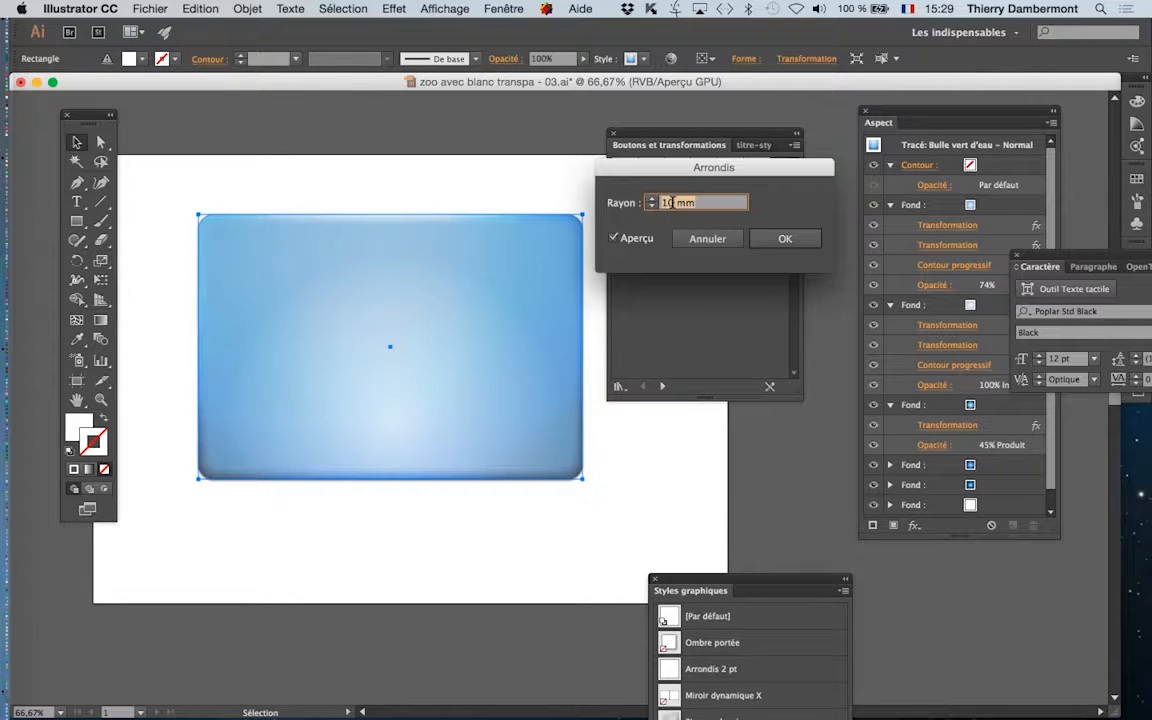
pyautogui.write('20')
pyautogui.press('Tab')
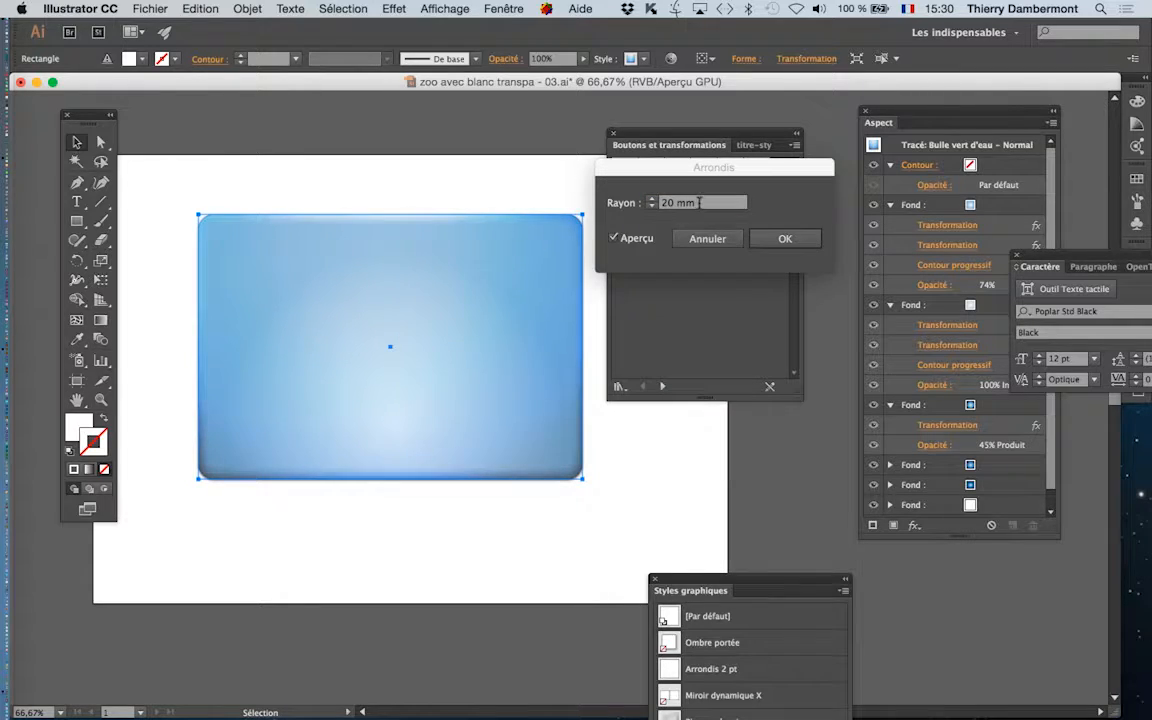
pyautogui.click(775, 239)
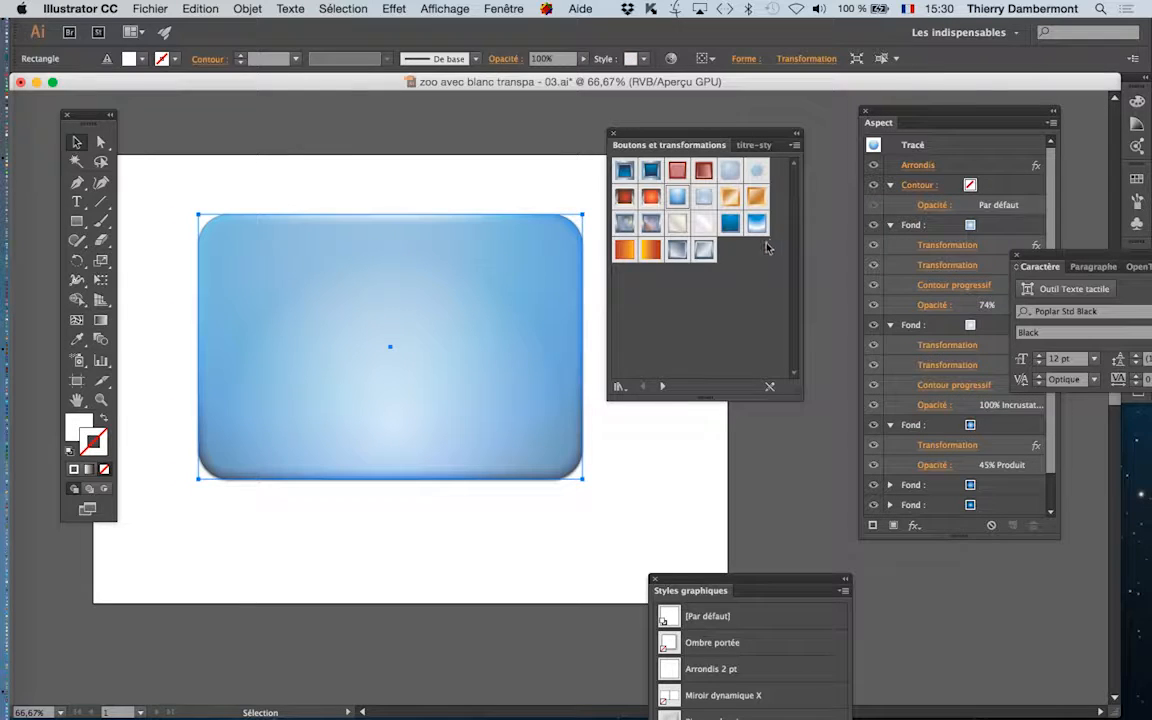
# Make the Aspect panel taller and switch the rectangle's Arrondis effect off and back on to compare the corners
pyautogui.moveTo(1057, 536); pyautogui.dragTo(1060, 648)
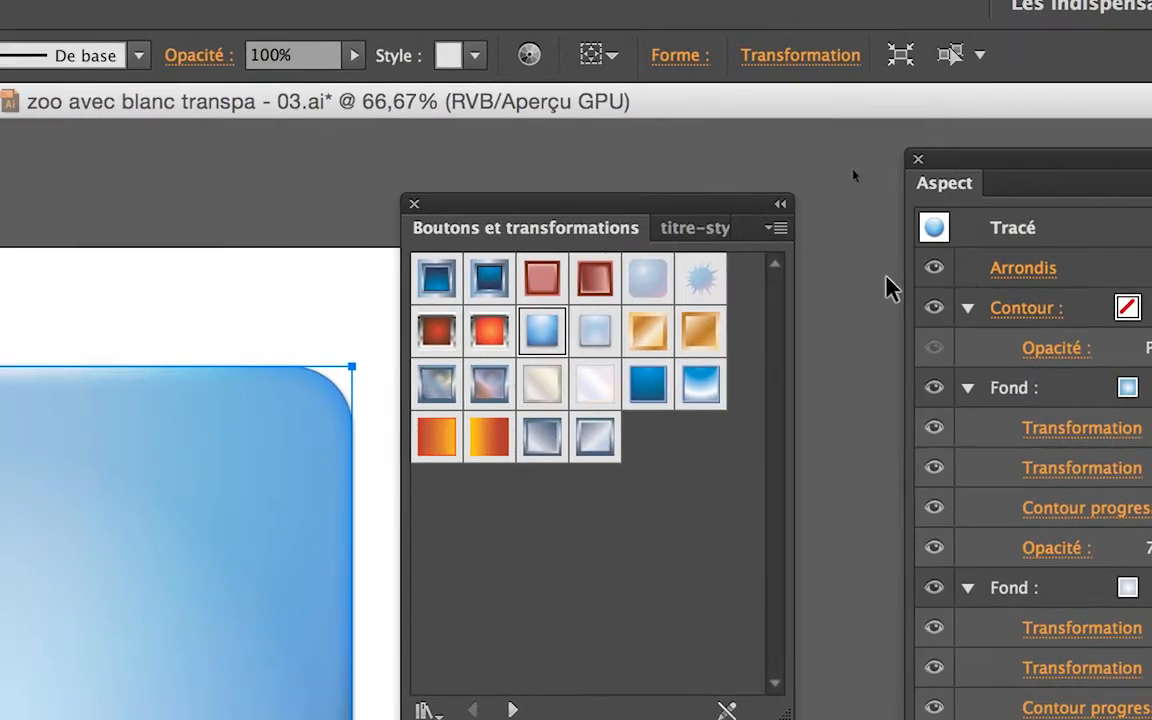
pyautogui.click(801, 272)
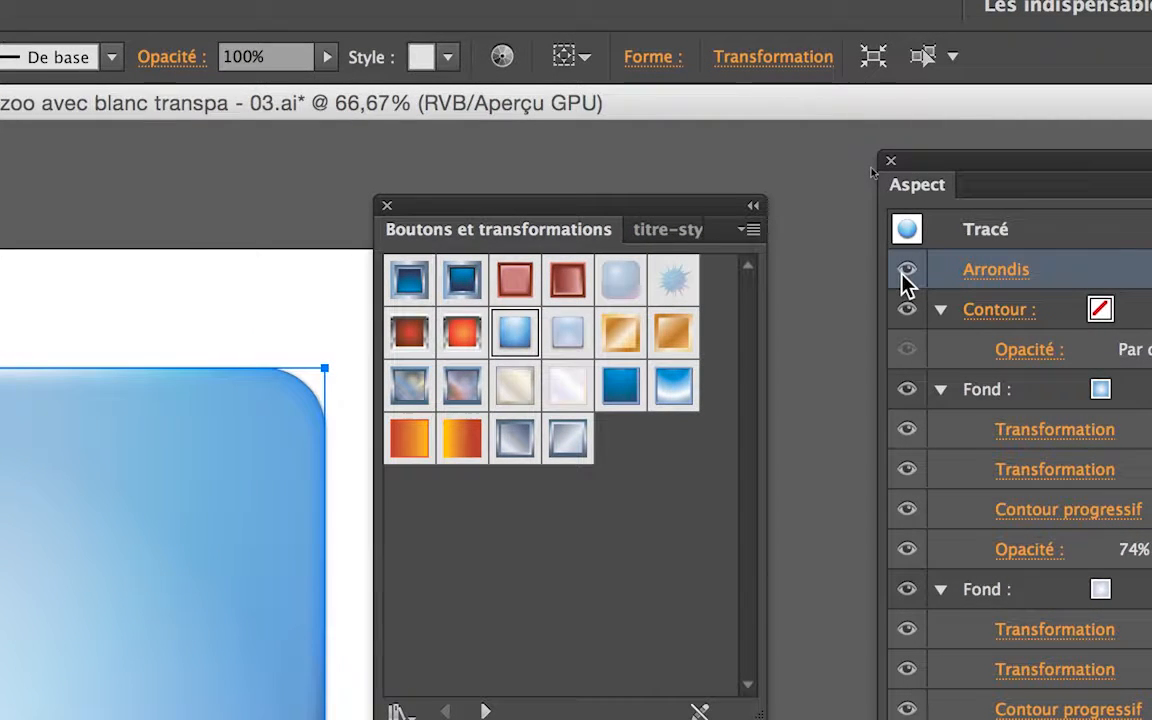
pyautogui.click(903, 274)
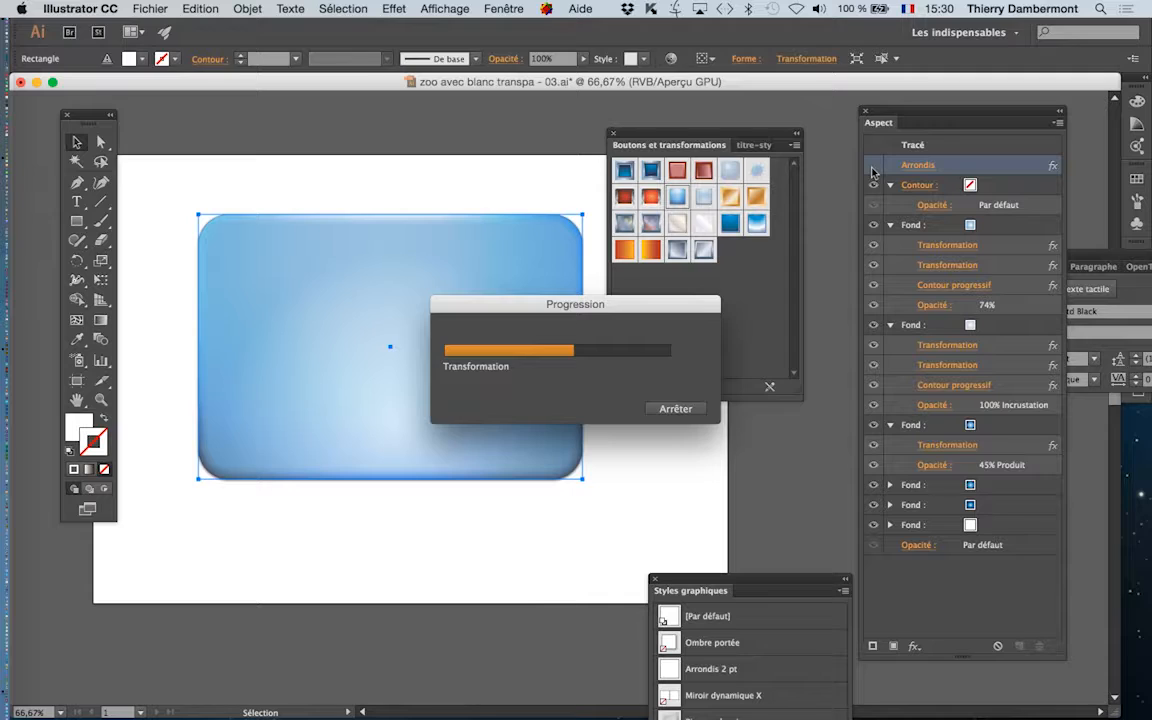
pyautogui.click(872, 168)
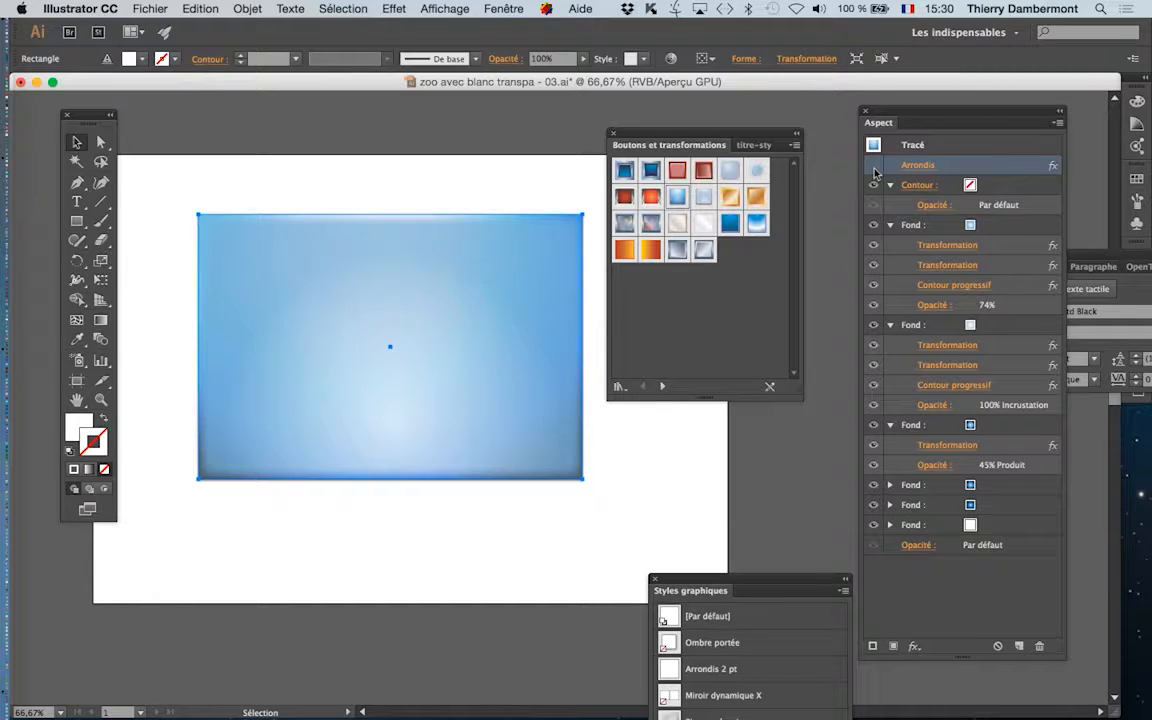
pyautogui.click(873, 167)
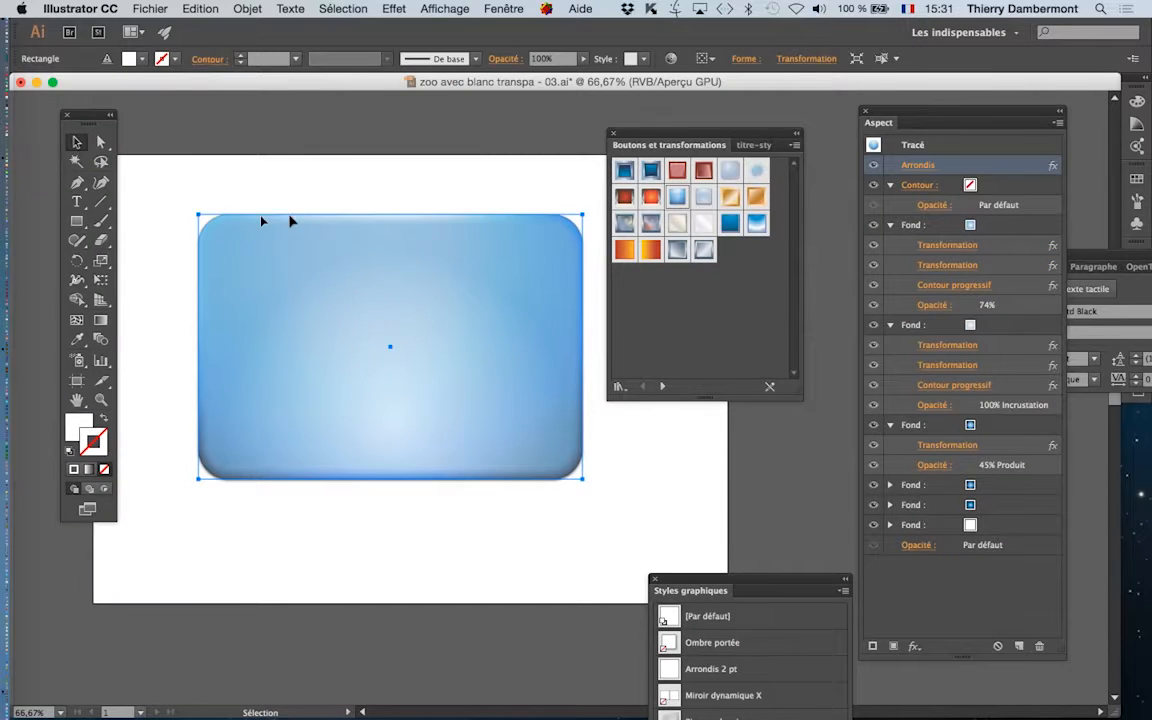
# Deselect the rectangle and close the Aspect and Caractère panels
pyautogui.click(326, 190)
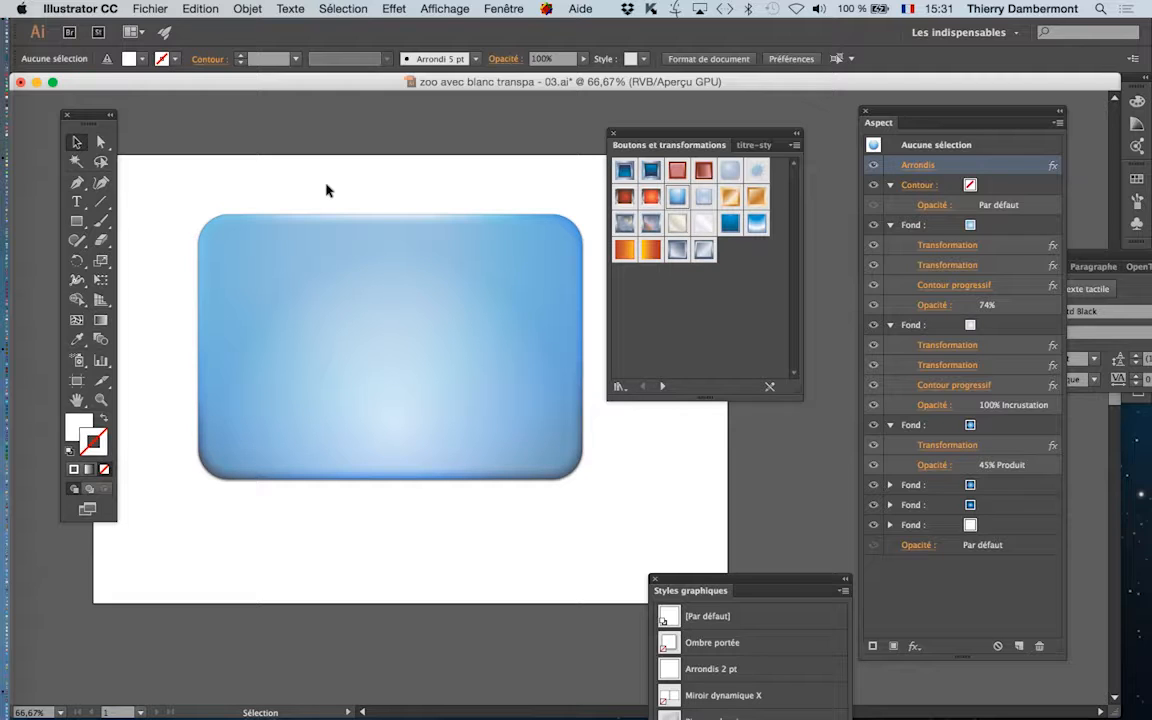
pyautogui.press('super+t')
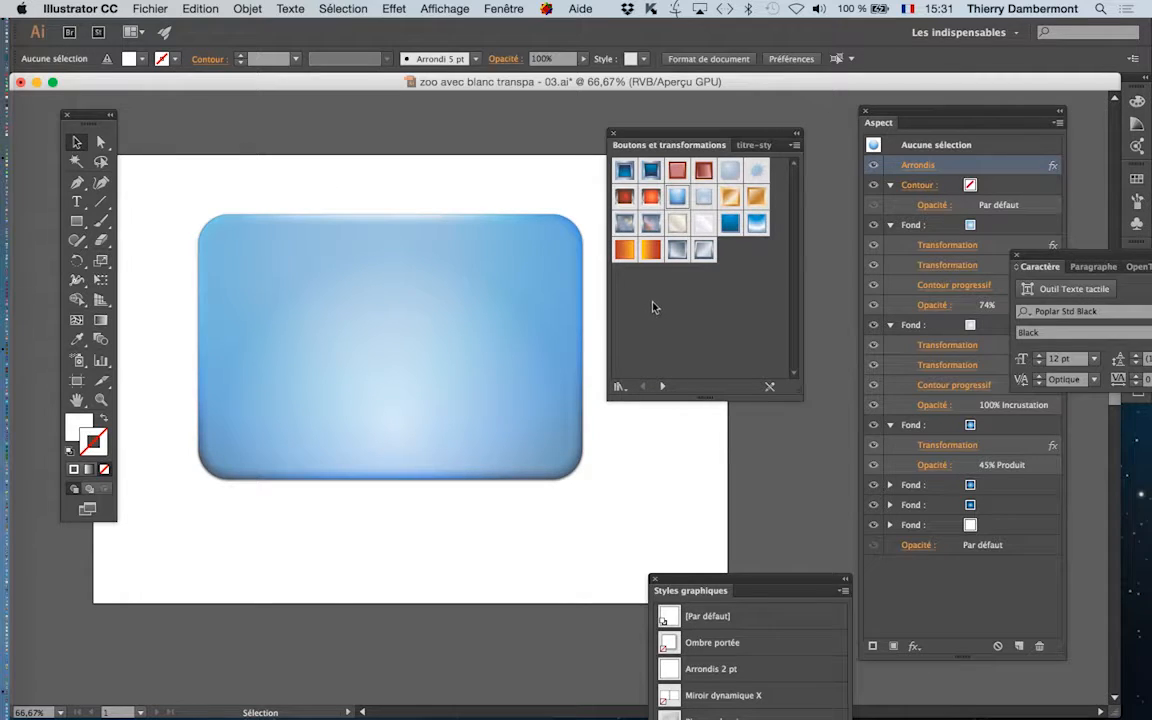
pyautogui.click(865, 113)
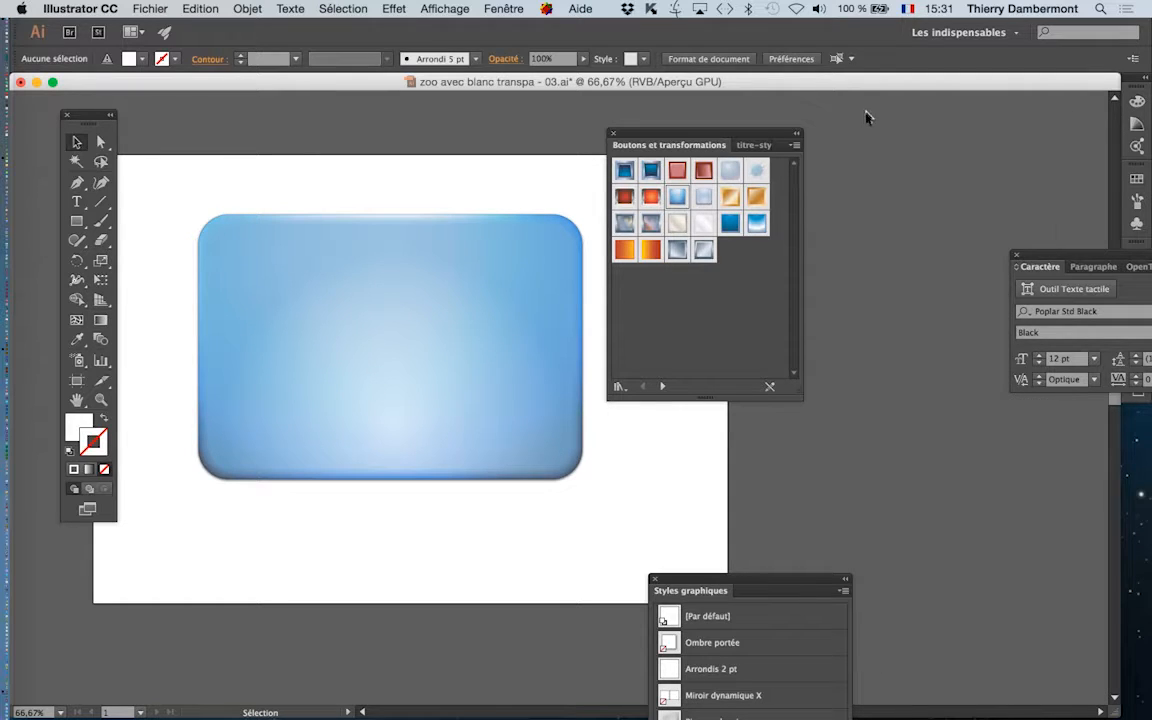
pyautogui.click(1016, 255)
# Open the Calques panel, float it beside the Boutons et transformations library, and collapse the Plans de travail panel
pyautogui.click(506, 8)
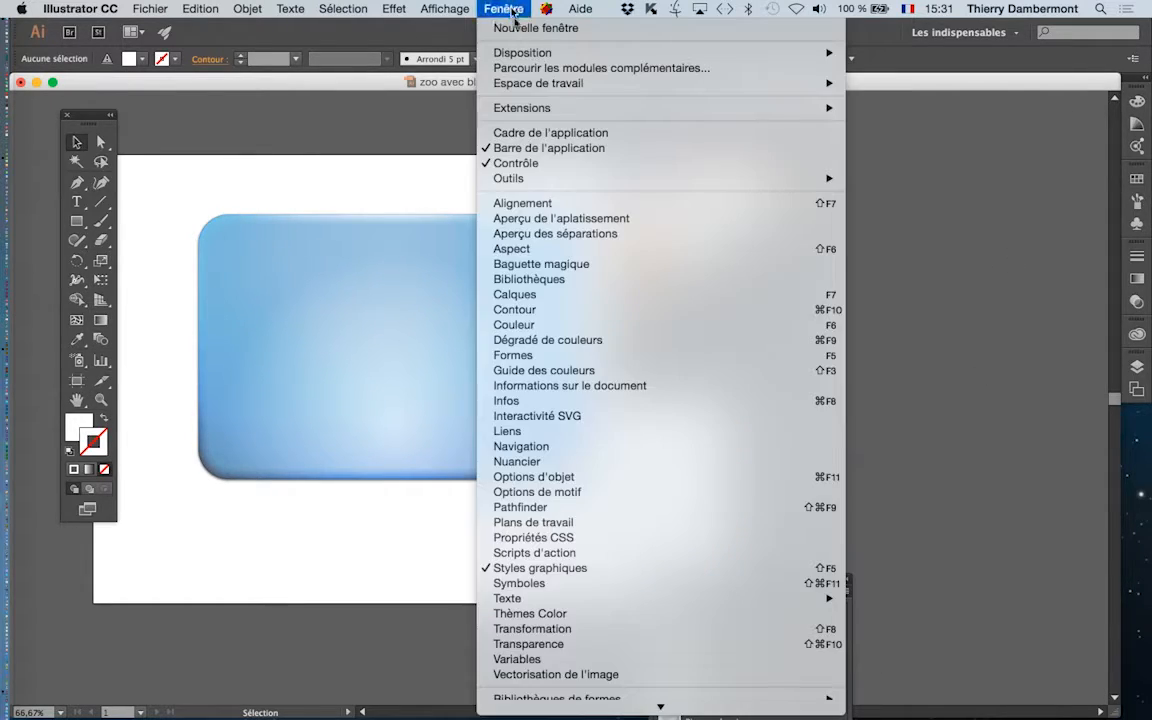
pyautogui.click(553, 295)
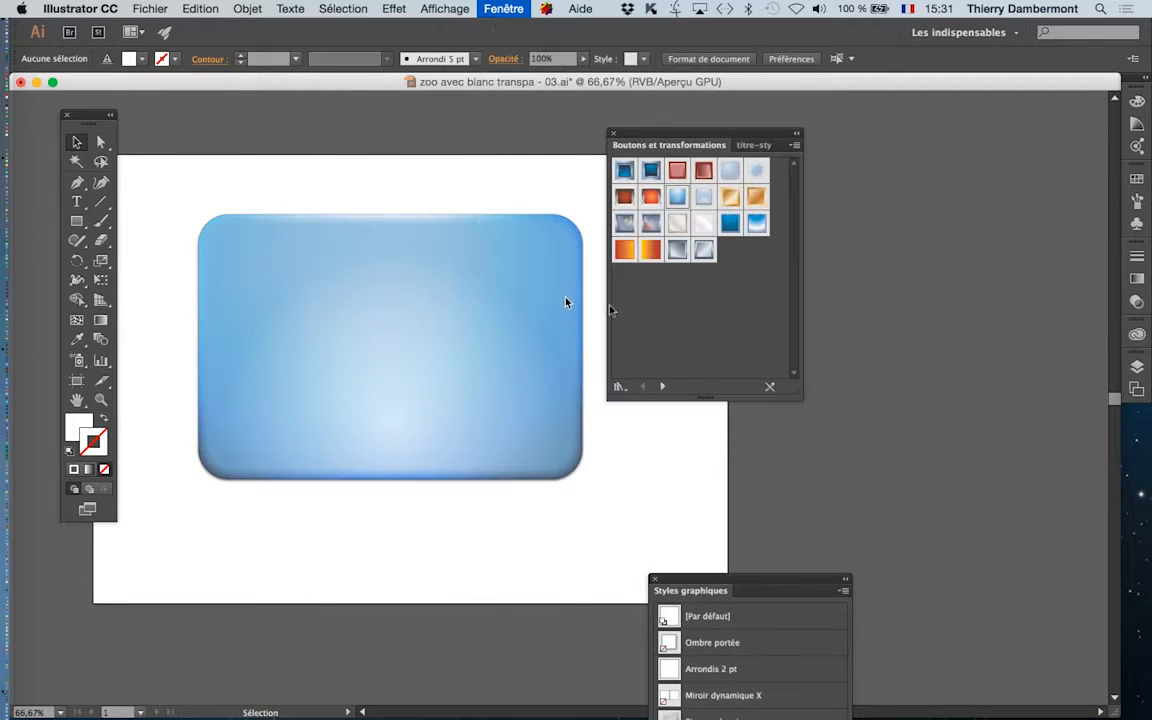
pyautogui.moveTo(951, 357); pyautogui.dragTo(844, 166)
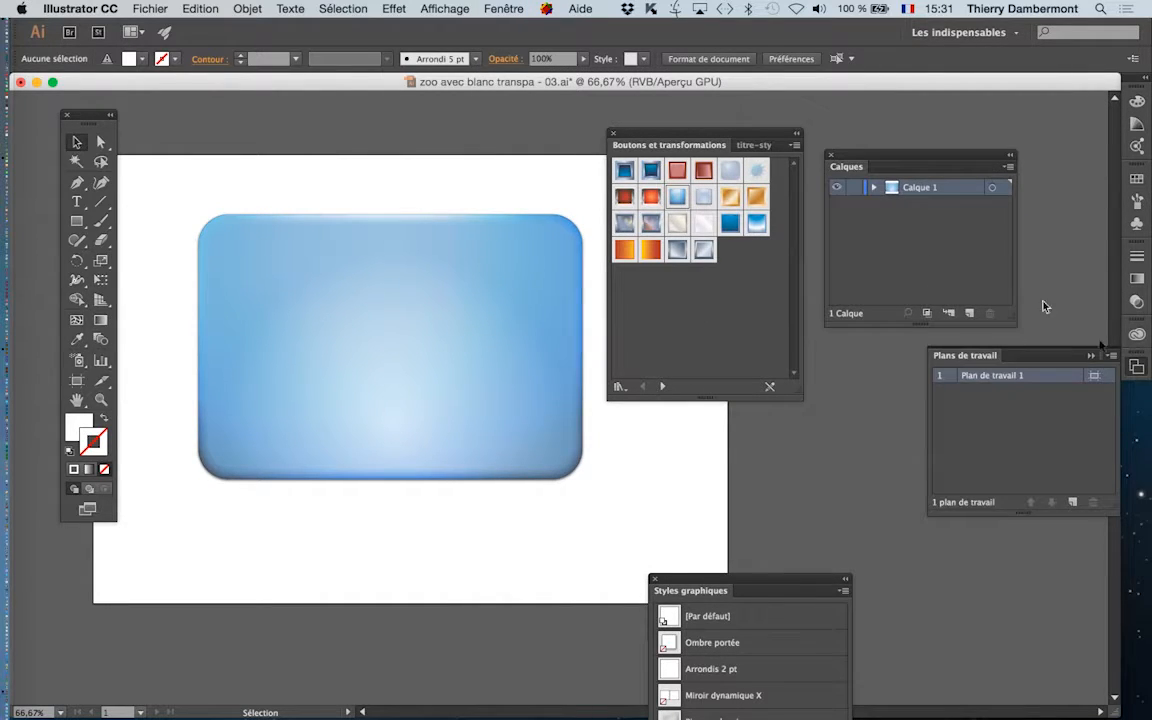
pyautogui.click(1091, 356)
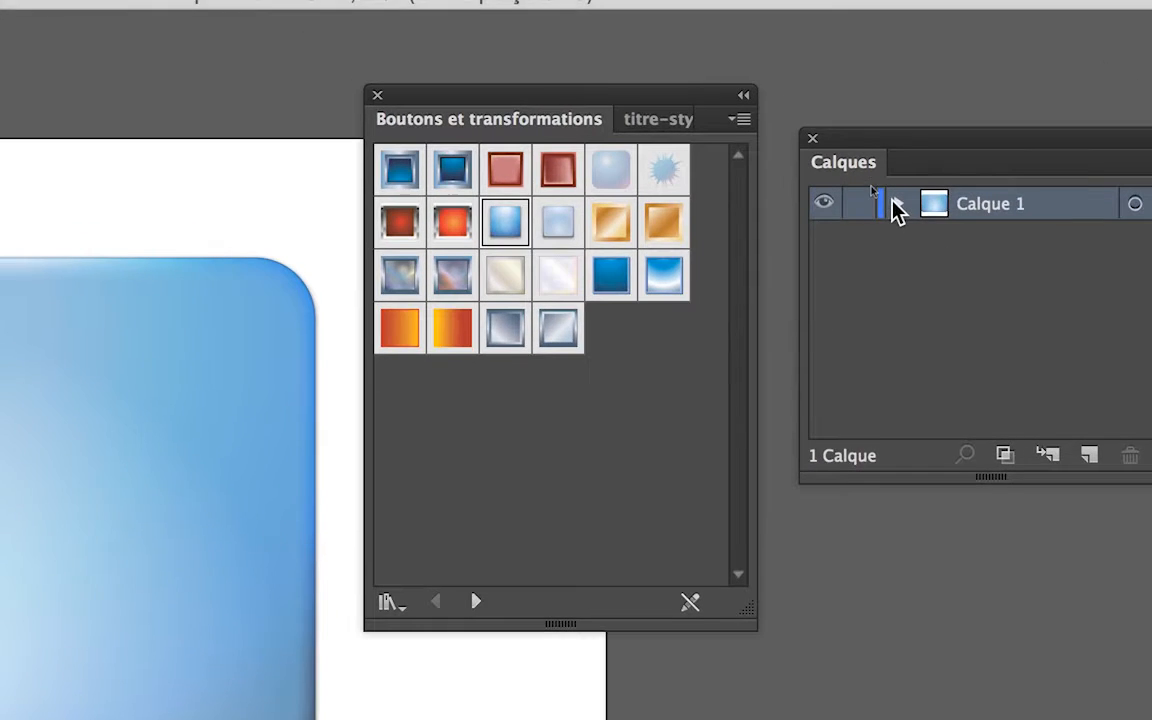
# Expand Calque 1 in a widened Calques panel, move the rectangle below the ZOO text and lock the rectangle
pyautogui.click(872, 178)
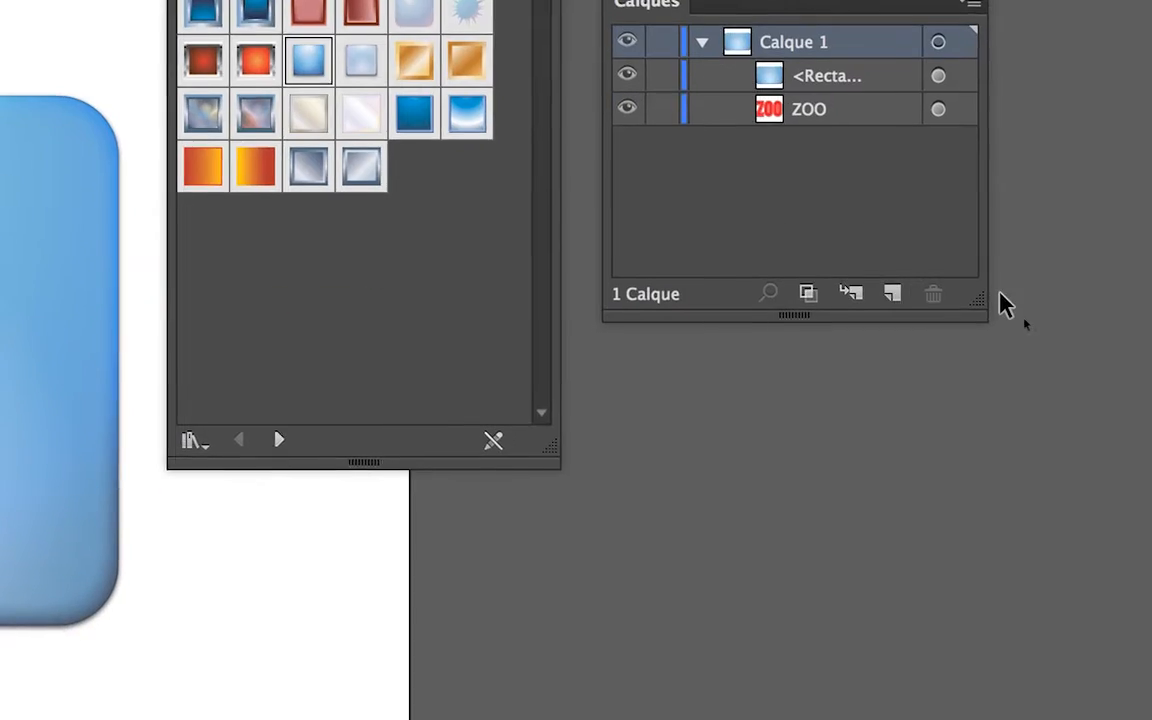
pyautogui.moveTo(988, 290); pyautogui.dragTo(1054, 285)
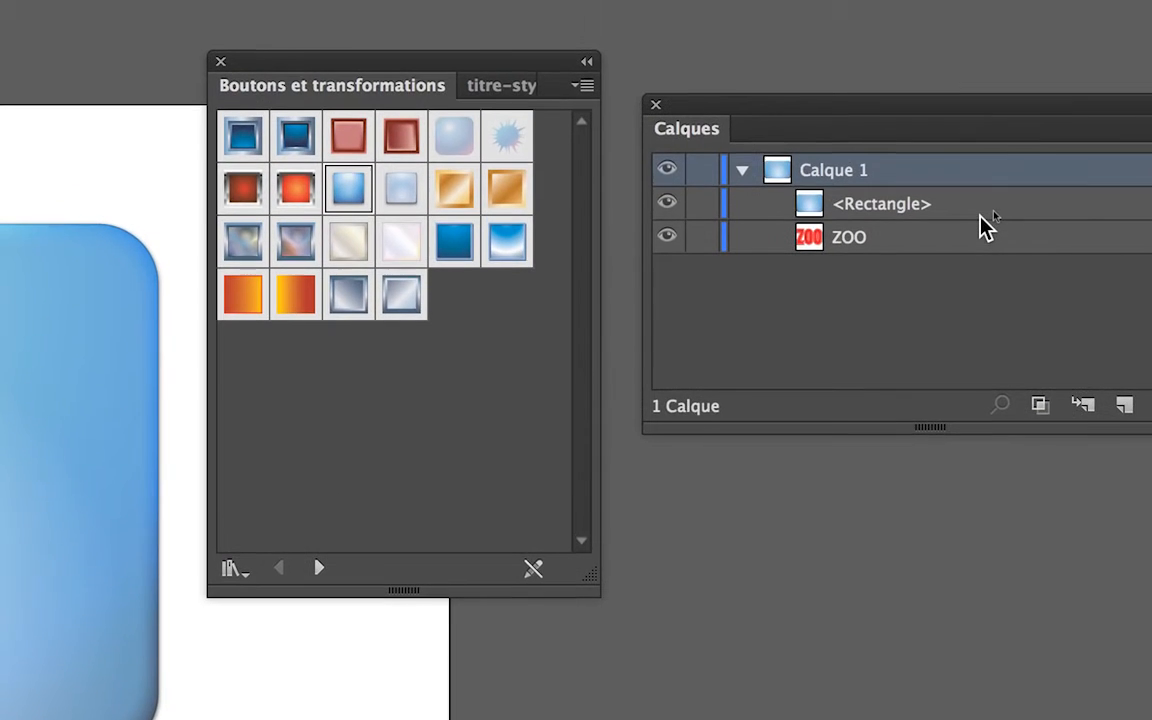
pyautogui.click(955, 183)
pyautogui.moveTo(975, 222)
pyautogui.mouseDown()
pyautogui.moveTo(985, 236)
pyautogui.moveTo(972, 240)
pyautogui.mouseUp()
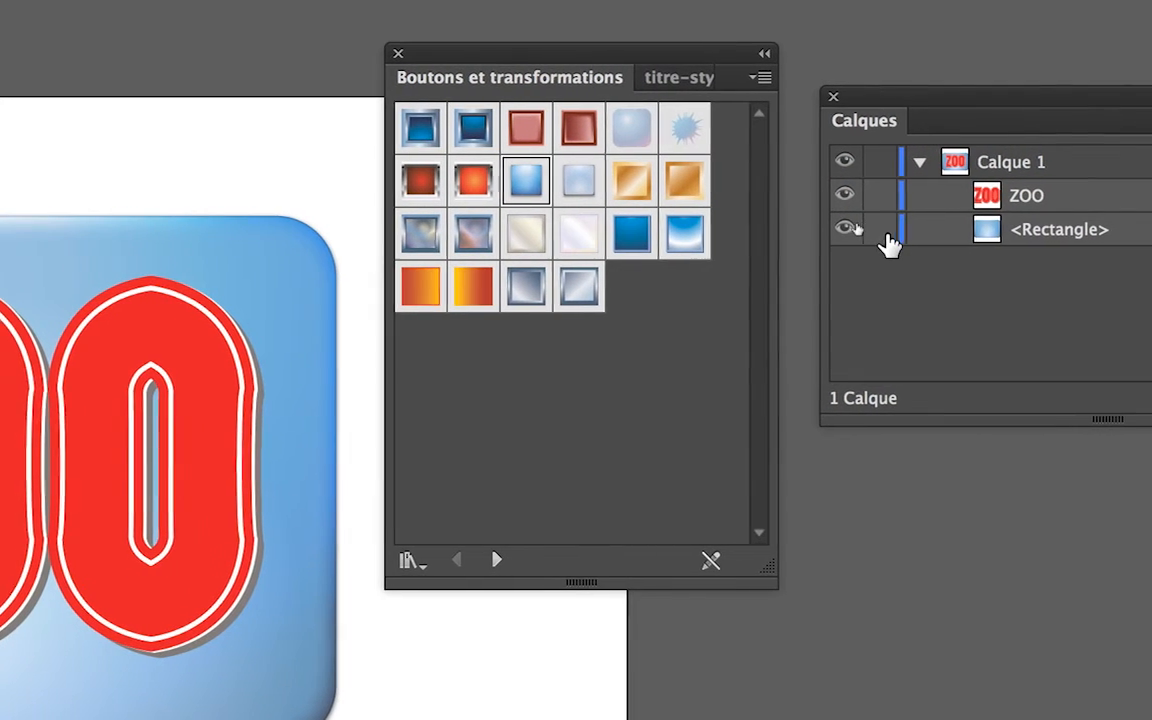
pyautogui.click(885, 230)
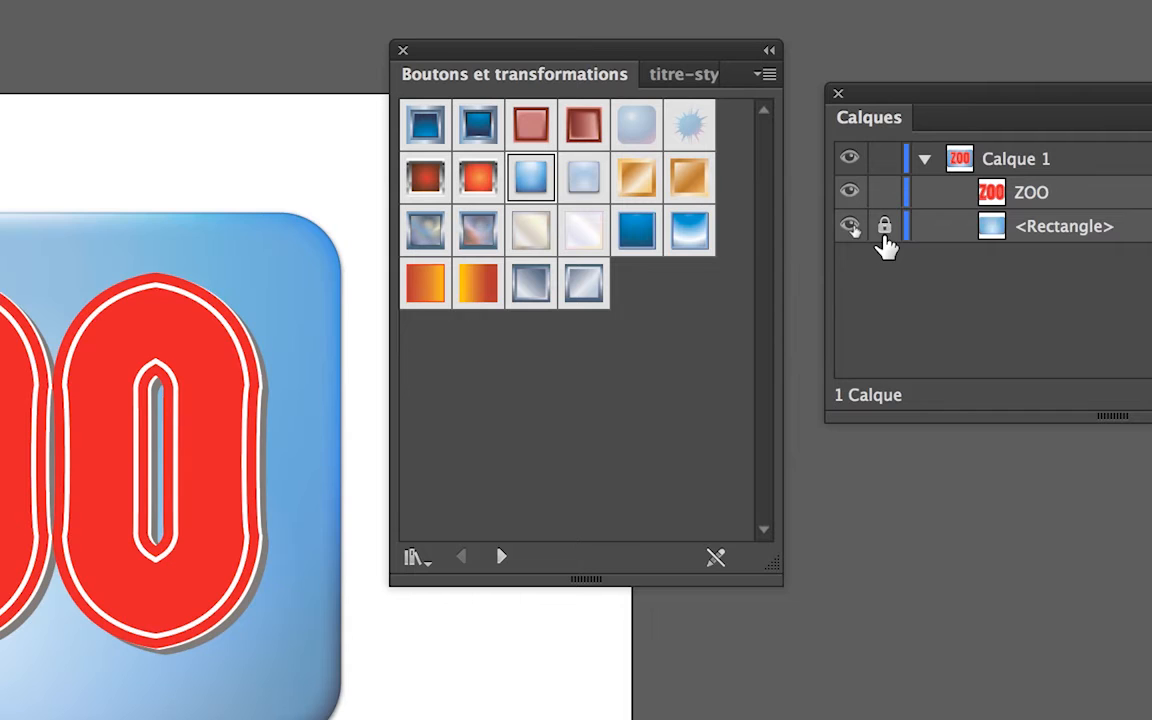